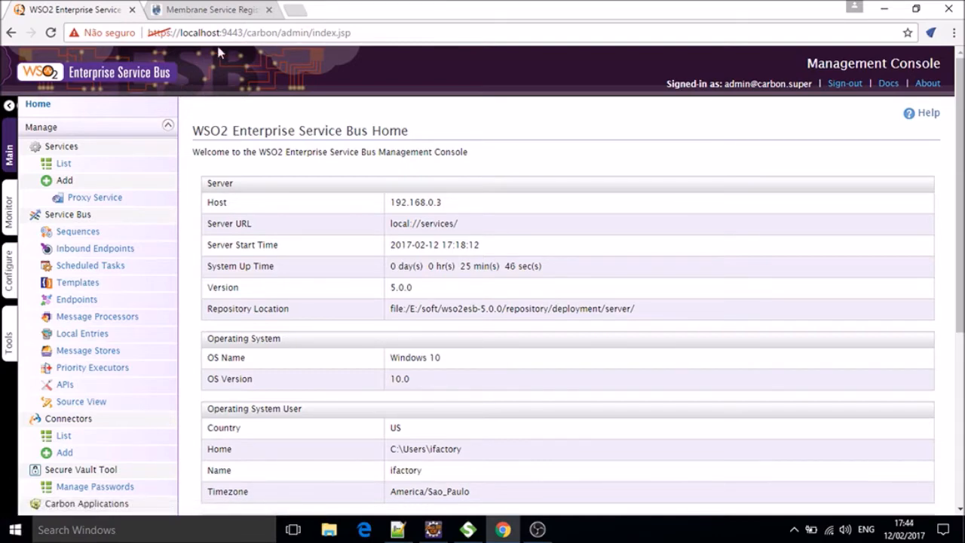
# Copy the original WSDL address of the Calculator service from the Membrane service registry page.
pyautogui.click(214, 12)
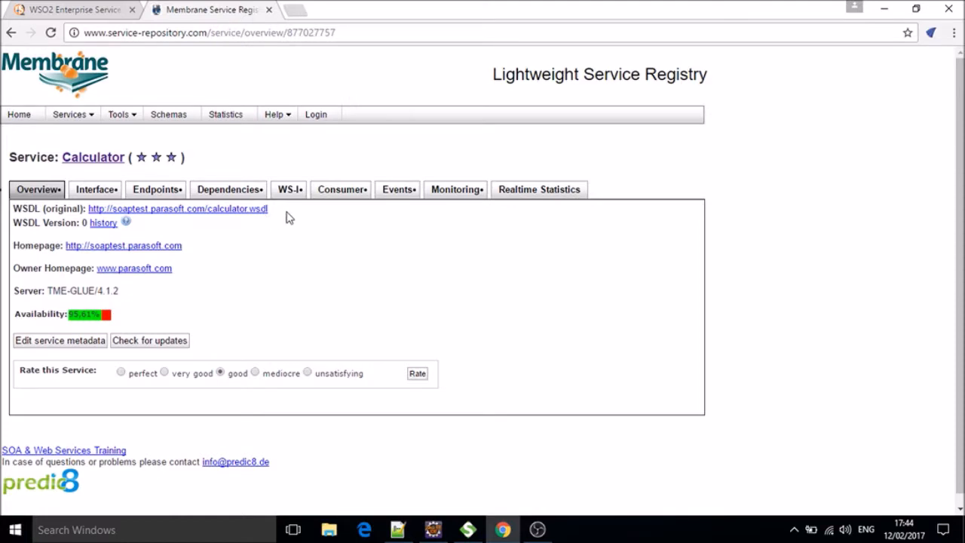
pyautogui.moveTo(270, 209); pyautogui.dragTo(89, 208)
pyautogui.hotkey('ctrl', 'c')
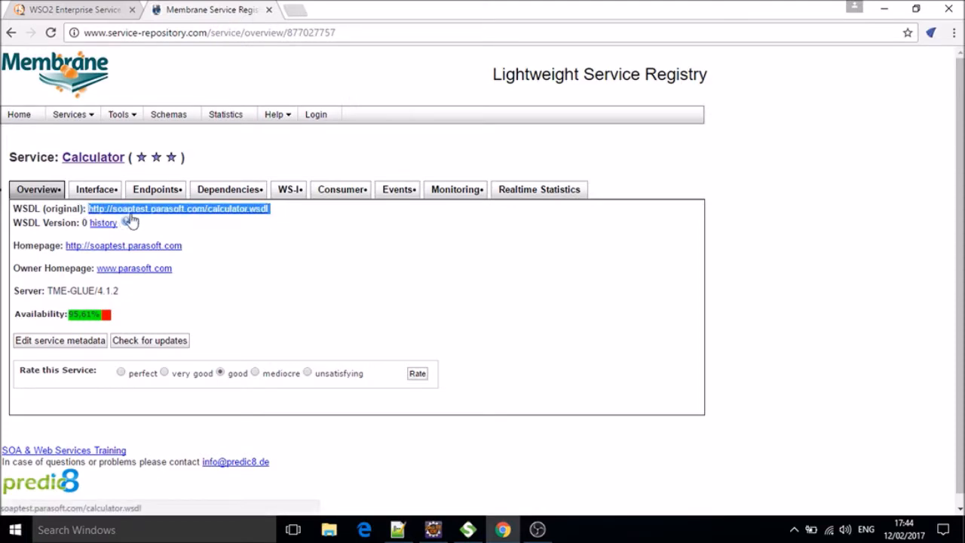
pyautogui.click(468, 530)
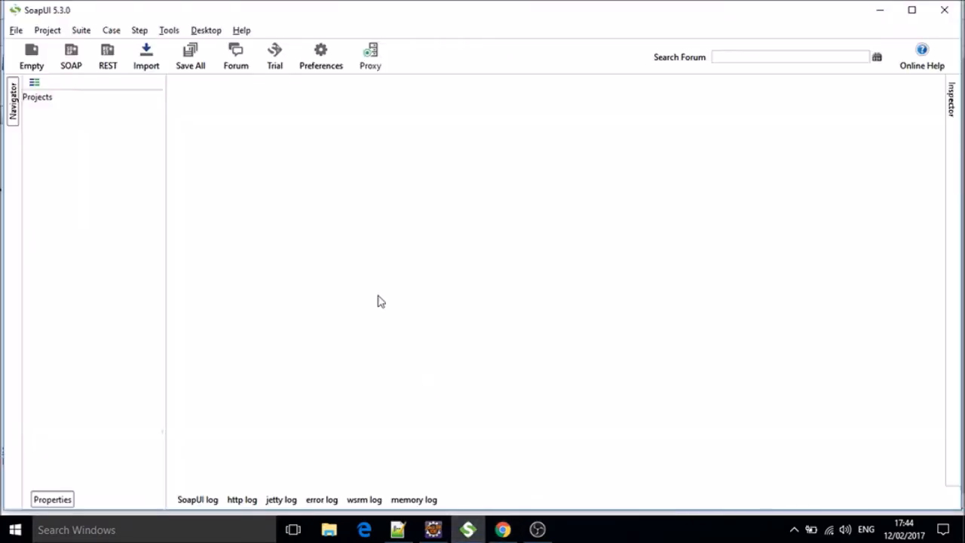
pyautogui.click(72, 68)
pyautogui.click(414, 261)
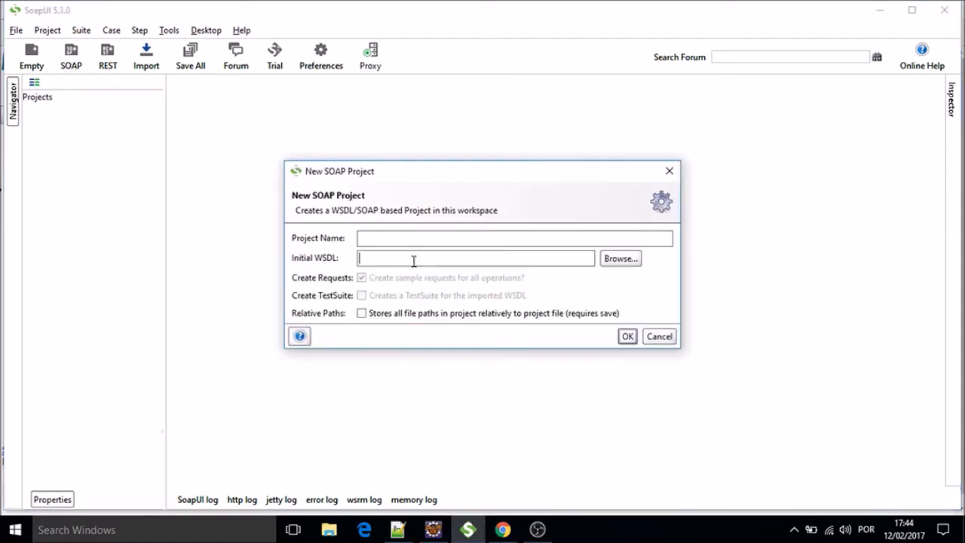
pyautogui.hotkey('ctrl', 'v')
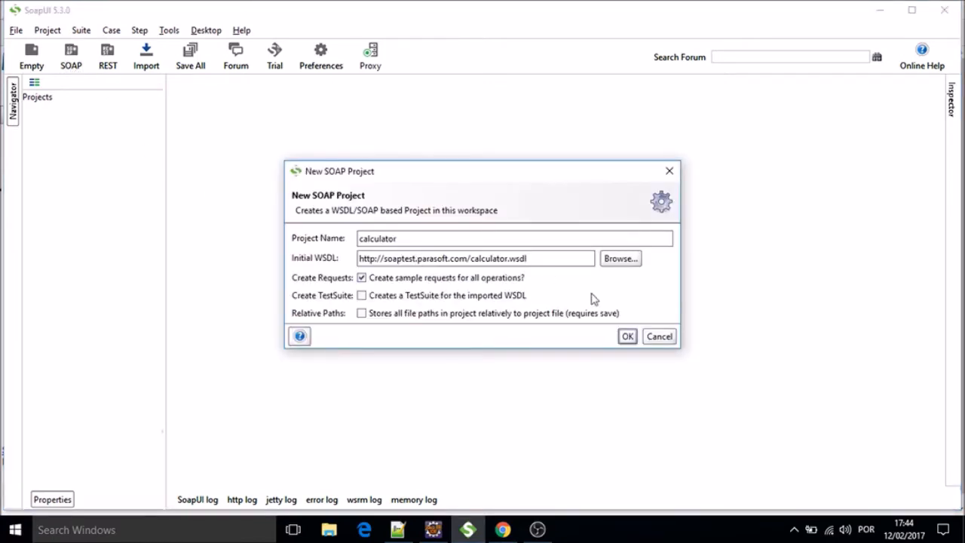
pyautogui.click(627, 336)
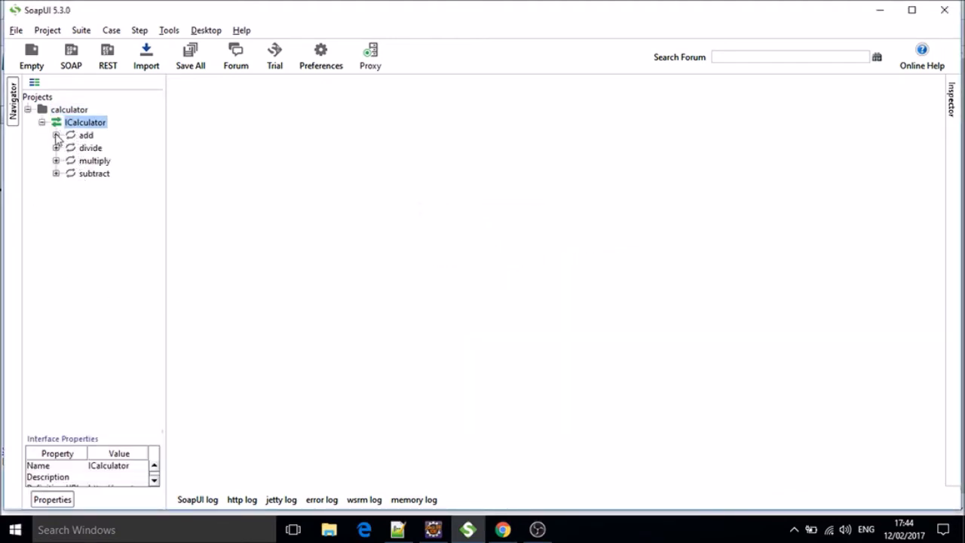
# Send the add operation's sample request with x set to 1 and y set to 2.
pyautogui.click(56, 136)
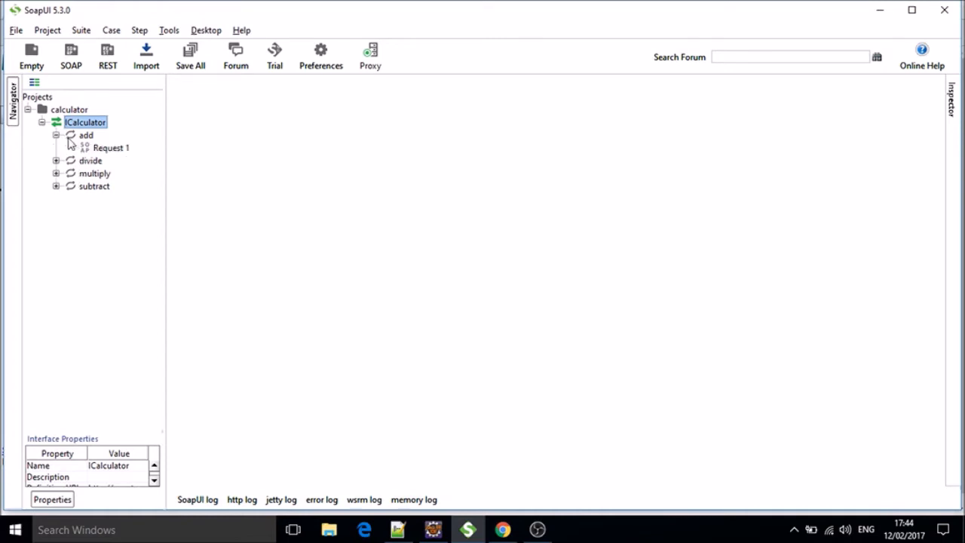
pyautogui.doubleClick(105, 149)
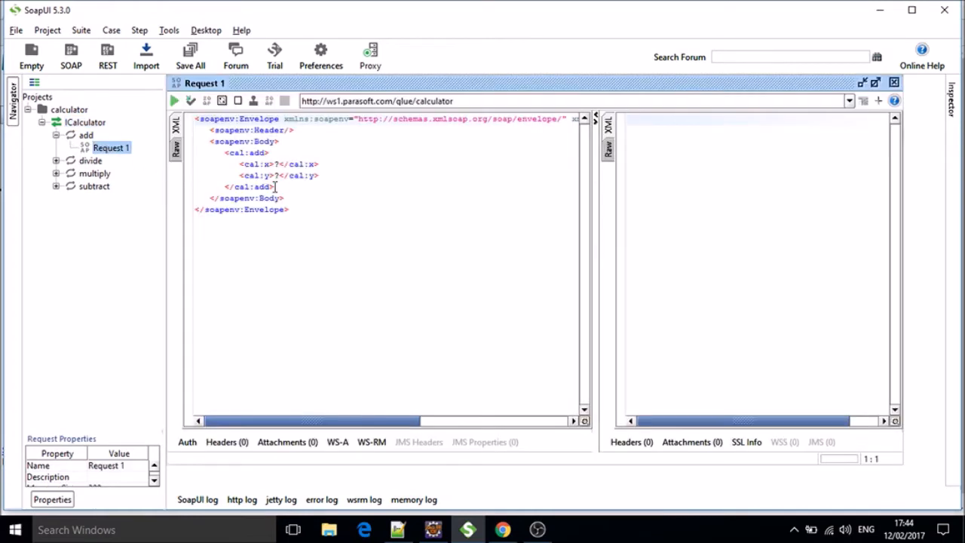
pyautogui.click(278, 164)
pyautogui.press('BackSpace')
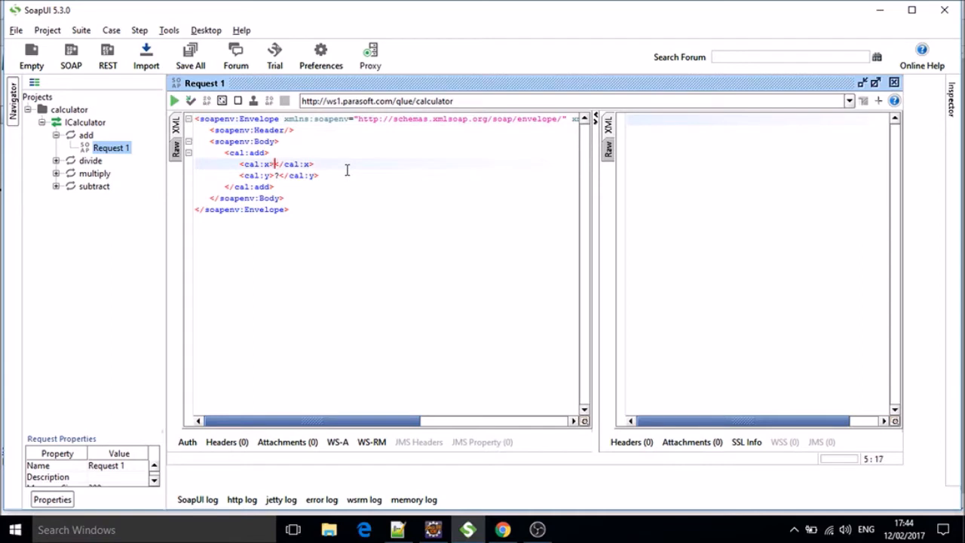
pyautogui.write('1')
pyautogui.press('Down')
pyautogui.press('BackSpace')
pyautogui.write('2')
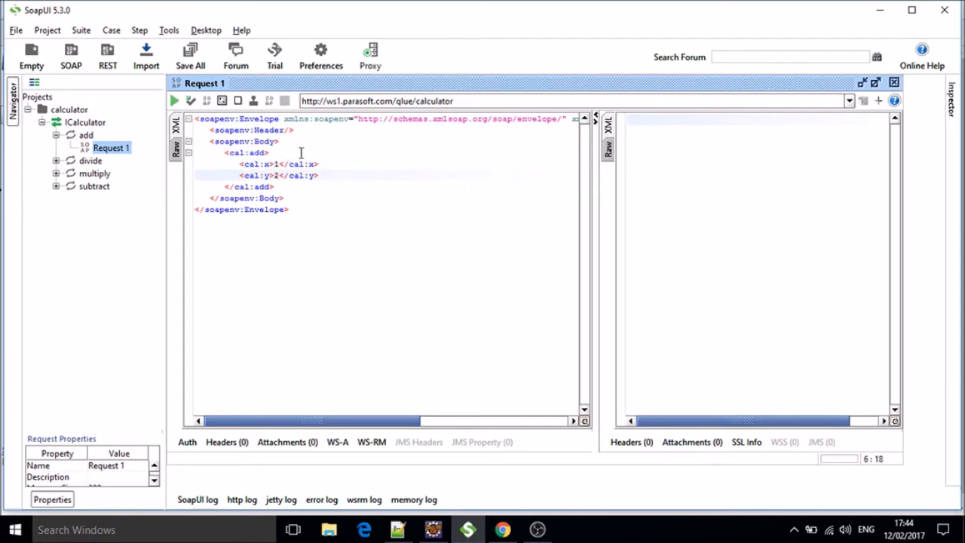
pyautogui.click(174, 100)
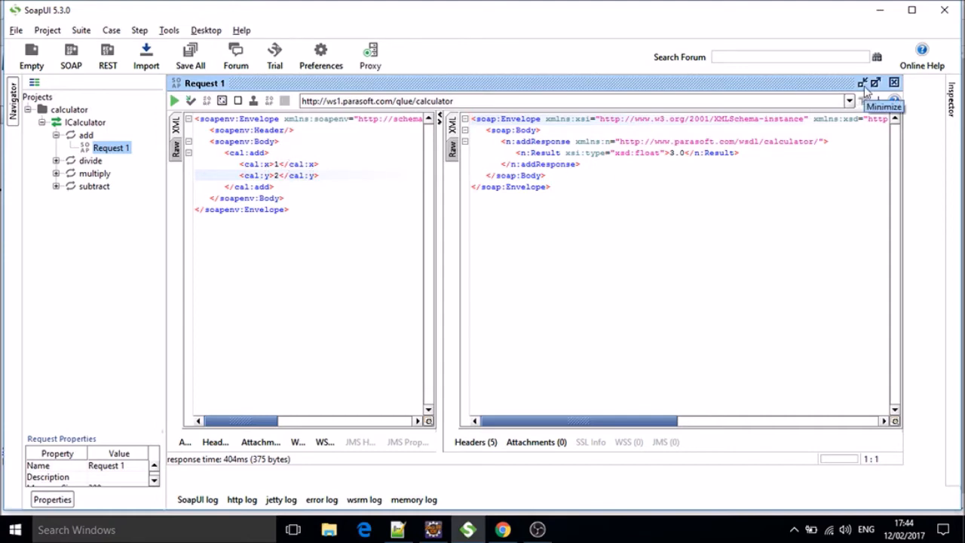
# Switch to Eclipse and check the WSO2 Carbon 4.4 based server's status and console output.
pyautogui.click(429, 532)
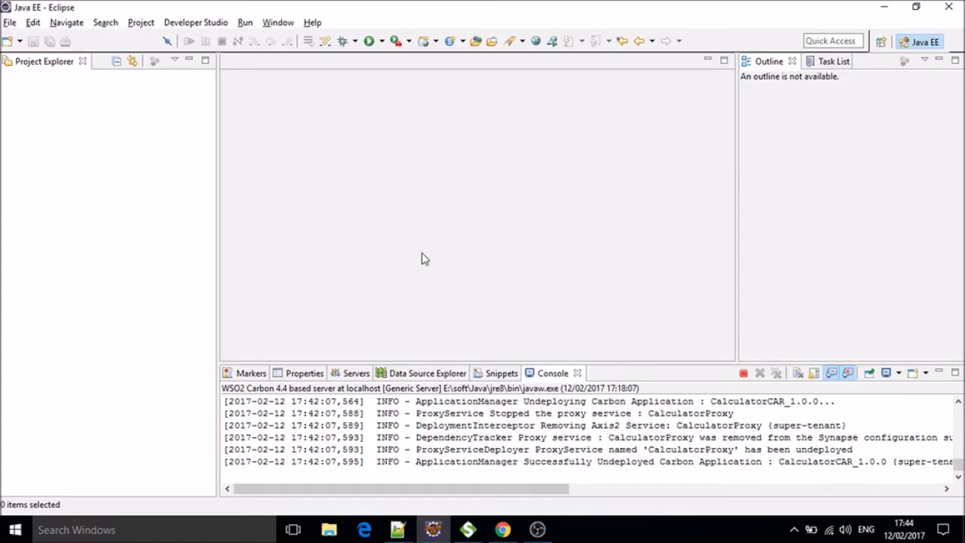
pyautogui.click(351, 374)
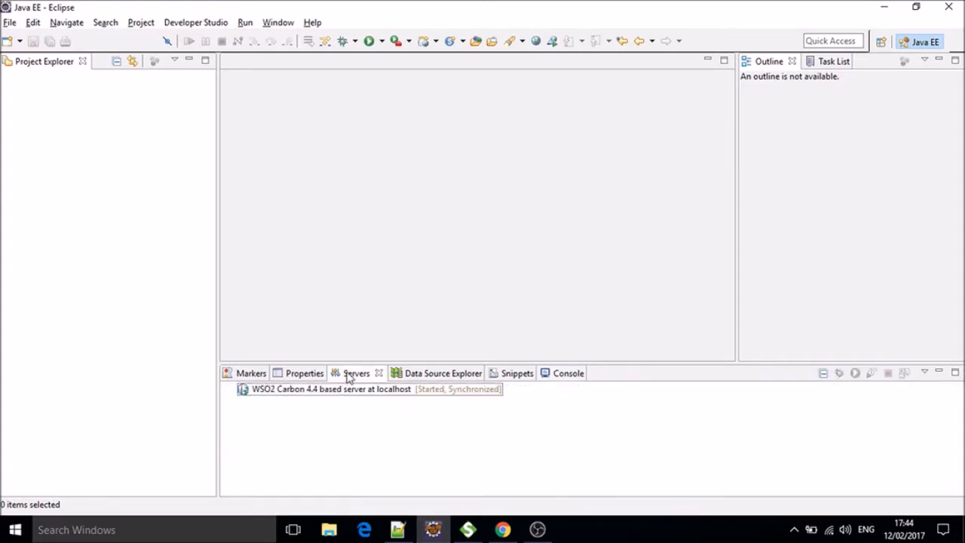
pyautogui.click(268, 393)
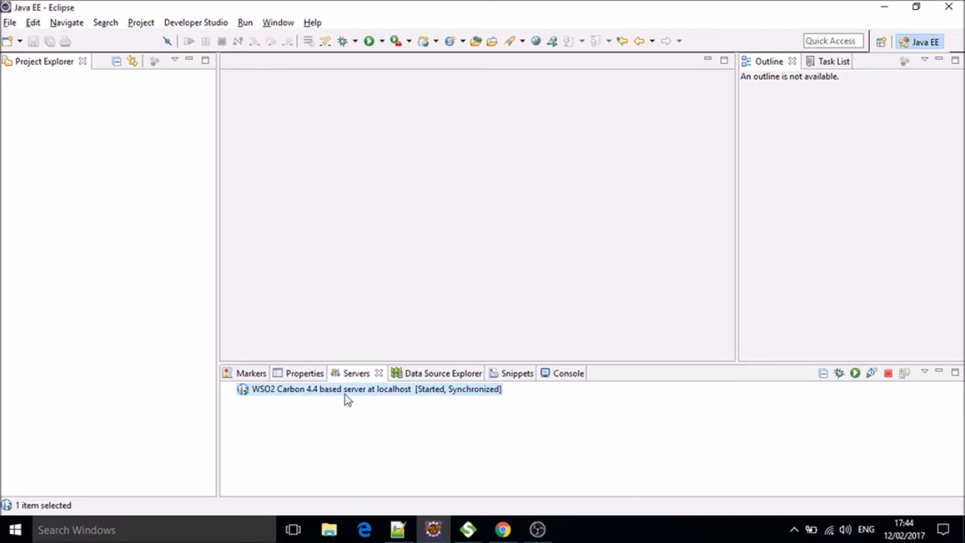
pyautogui.click(564, 373)
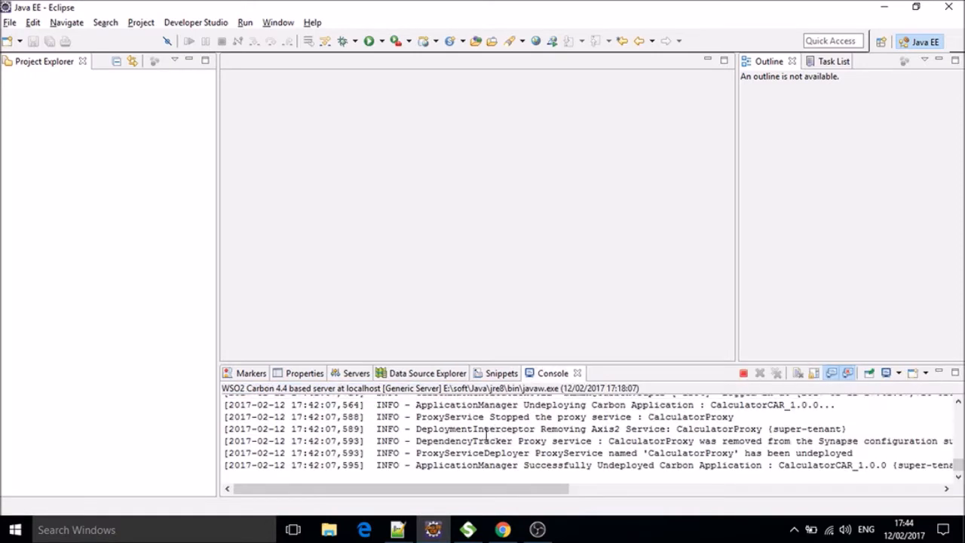
# Switch to Chrome and reload the WSO2 Enterprise Service Bus management console home page.
pyautogui.click(502, 529)
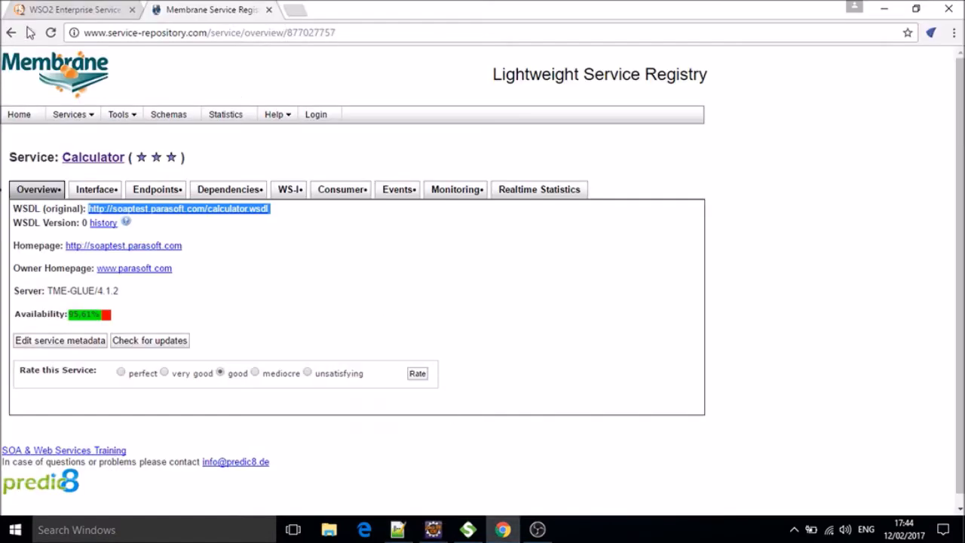
pyautogui.click(72, 10)
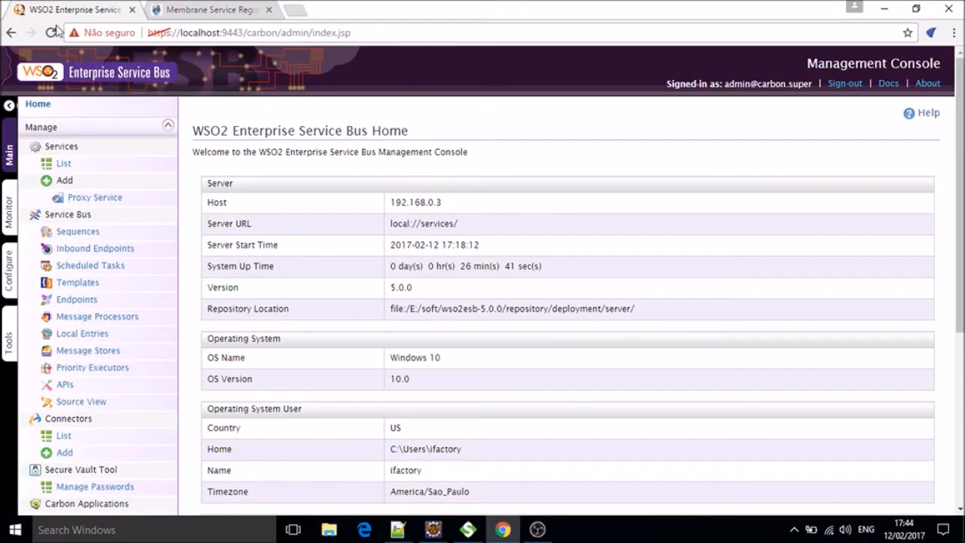
pyautogui.click(51, 33)
# Switch back to Eclipse and open the Developer Studio Dashboard at its Enterprise Service Bus options.
pyautogui.hotkey('alt', 'Tab')
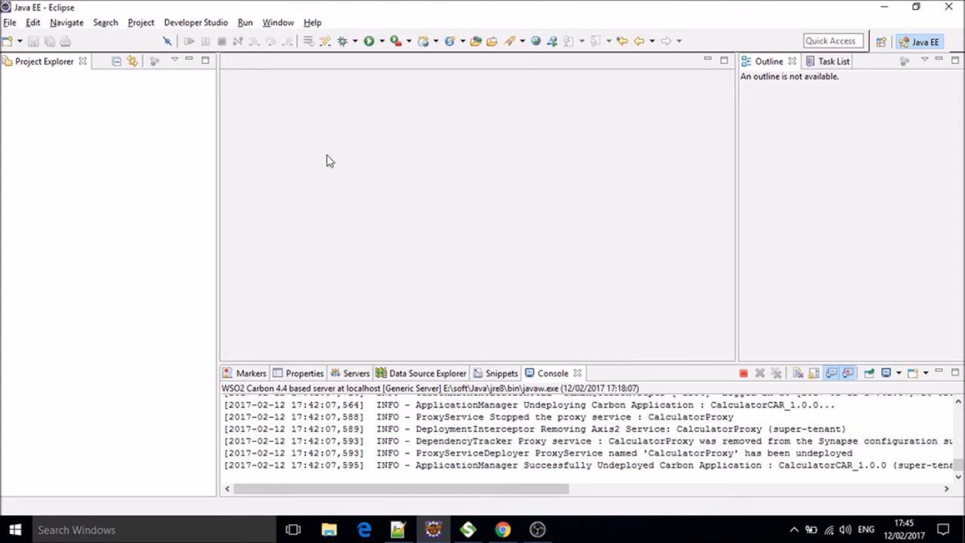
pyautogui.click(199, 24)
pyautogui.click(213, 40)
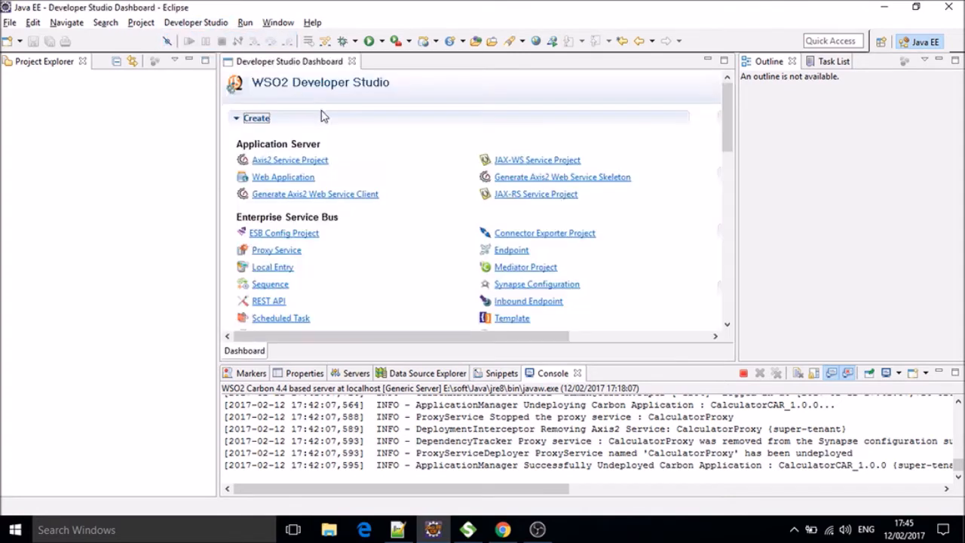
pyautogui.scroll(-3, 407, 211)
pyautogui.scroll(1, 399, 244)
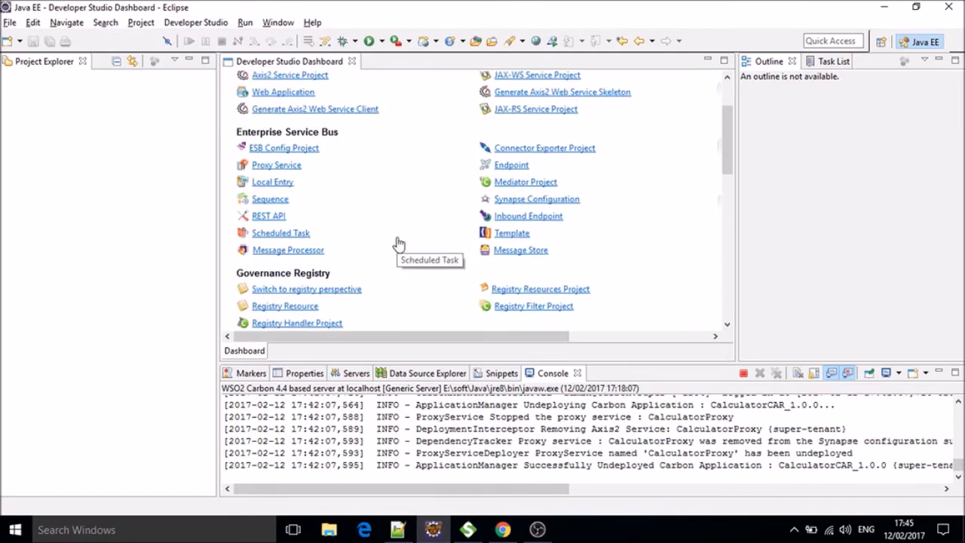
# Create a new ESB Config Project named CalculatorESB with the Maven group ID com.xicojunior.
pyautogui.click(293, 149)
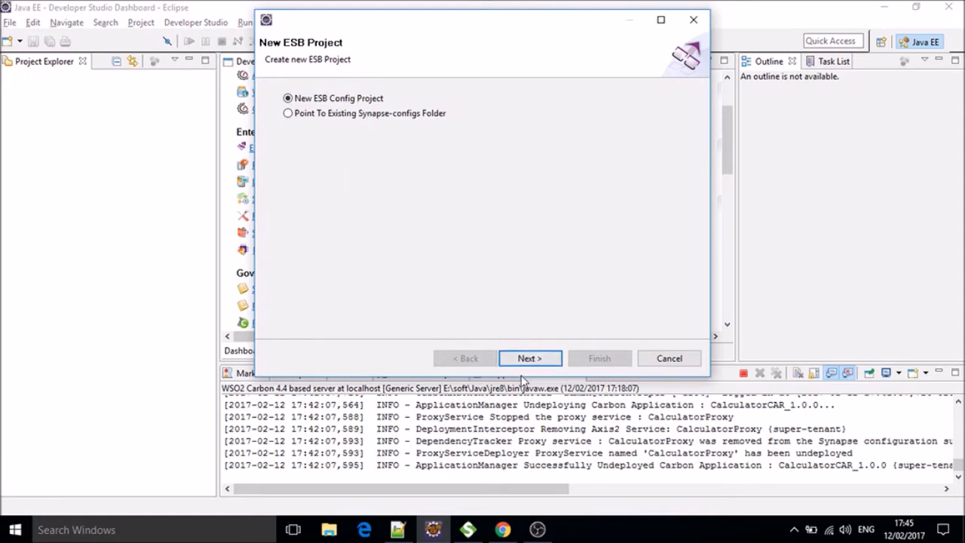
pyautogui.click(528, 359)
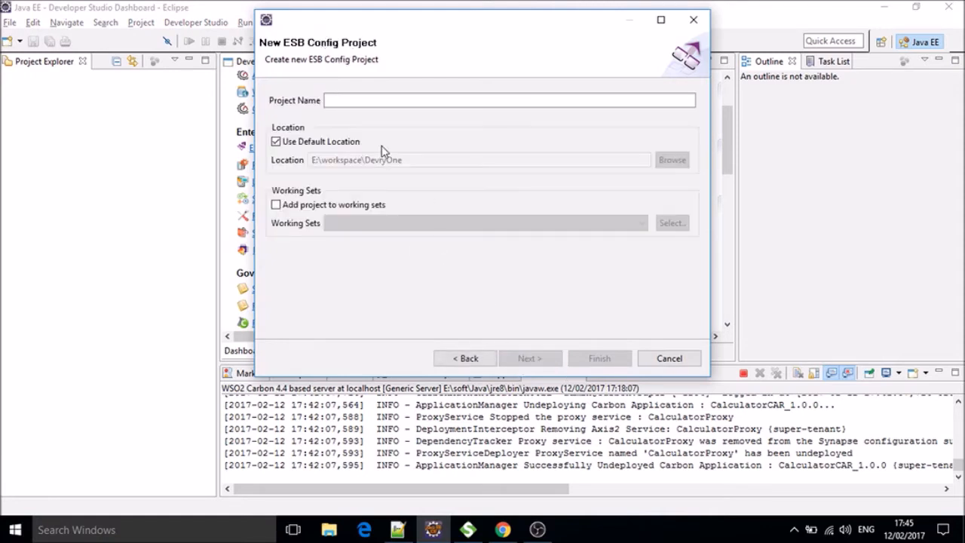
pyautogui.write('CalculatorESB')
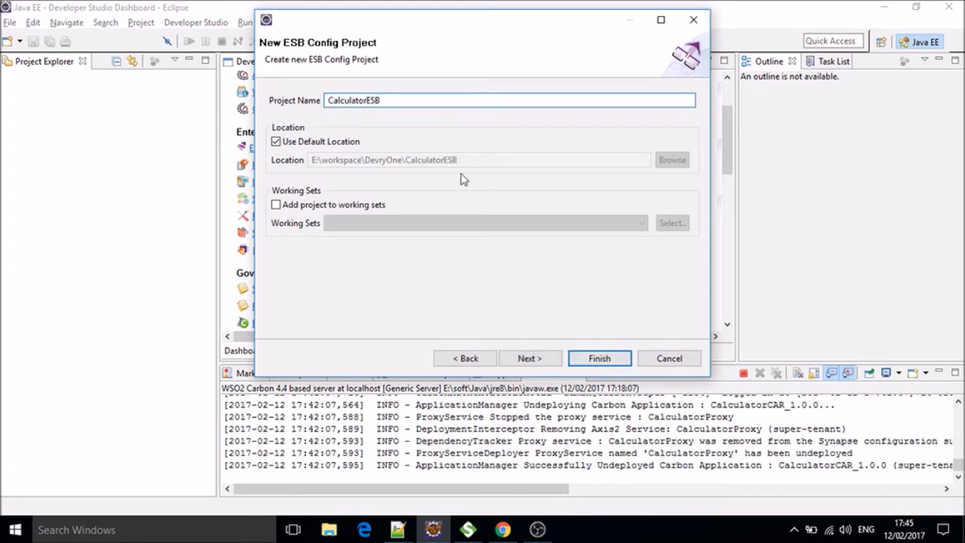
pyautogui.click(530, 358)
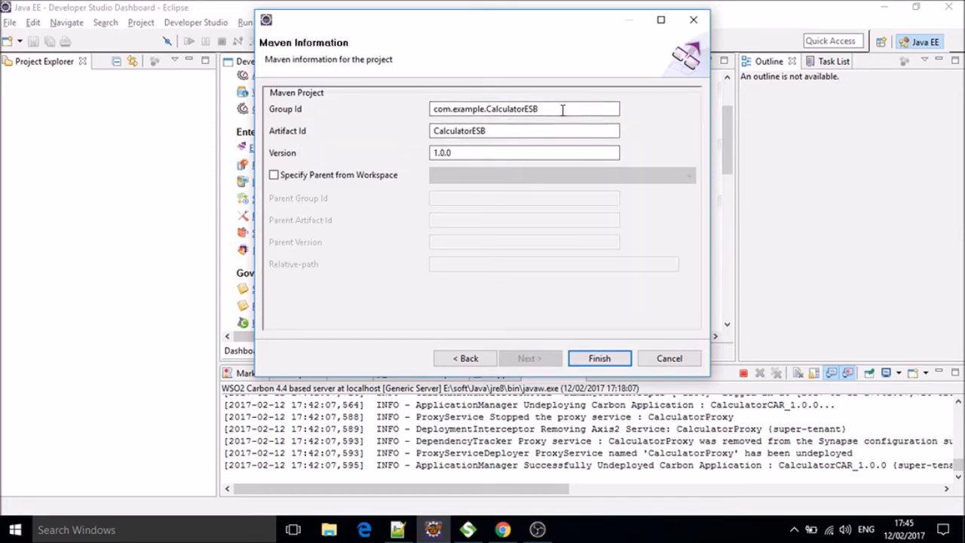
pyautogui.moveTo(563, 110); pyautogui.dragTo(390, 111)
pyautogui.write('com.xicojunior')
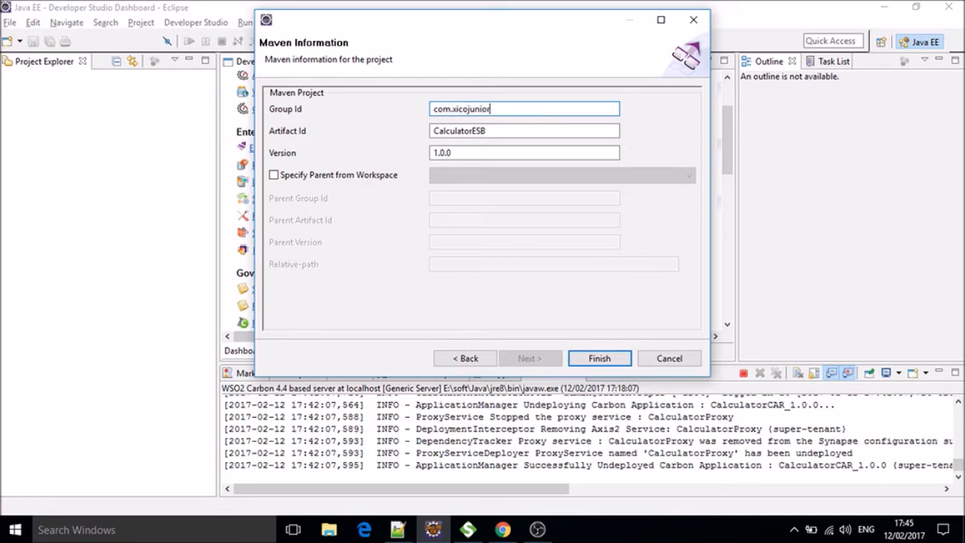
pyautogui.click(600, 358)
# Expand the CalculatorESB project's source tree down to the folders inside synapse-config.
pyautogui.click(8, 77)
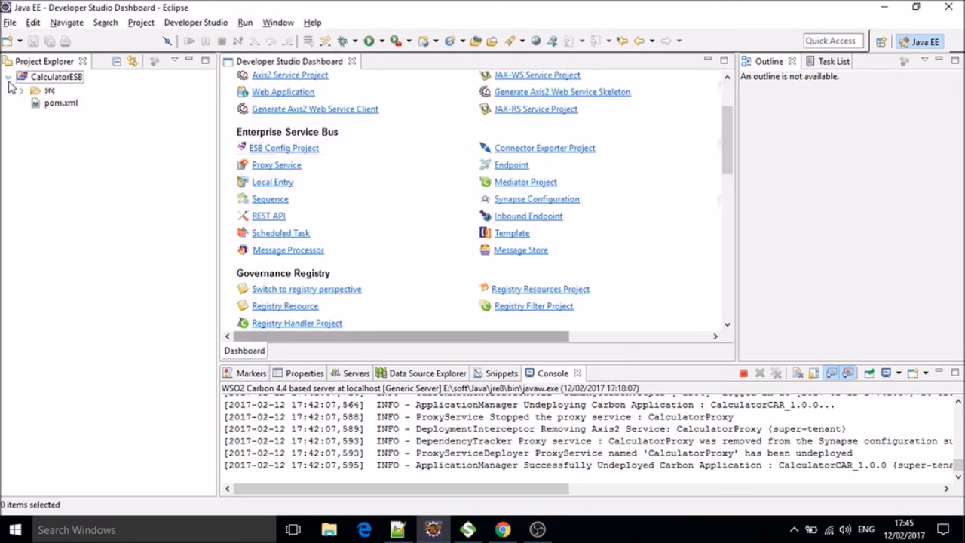
pyautogui.click(22, 90)
pyautogui.click(35, 103)
pyautogui.click(49, 115)
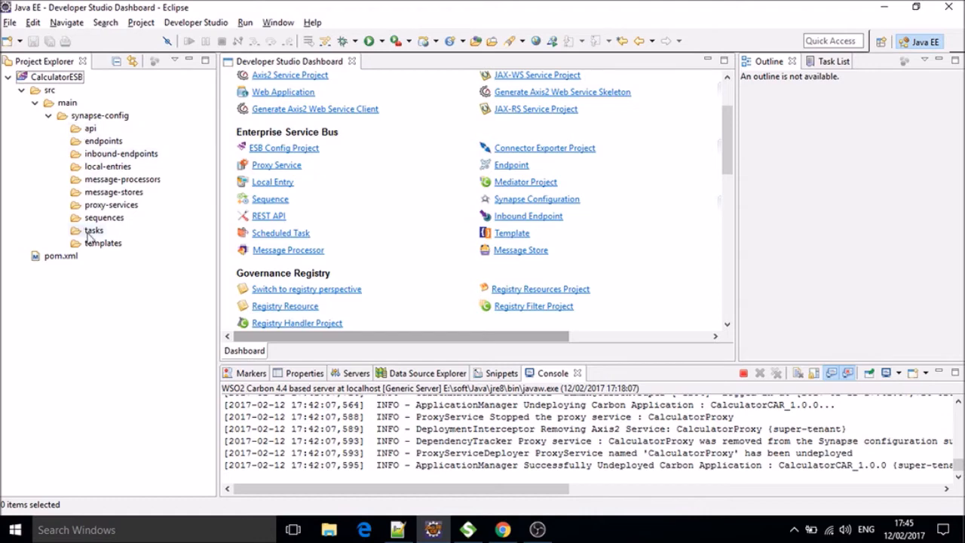
# Start a new proxy service in the CalculatorESB project, naming it CalculatorProxy and keeping the Pass Through Proxy type.
pyautogui.rightClick(57, 77)
pyautogui.moveTo(266, 90)
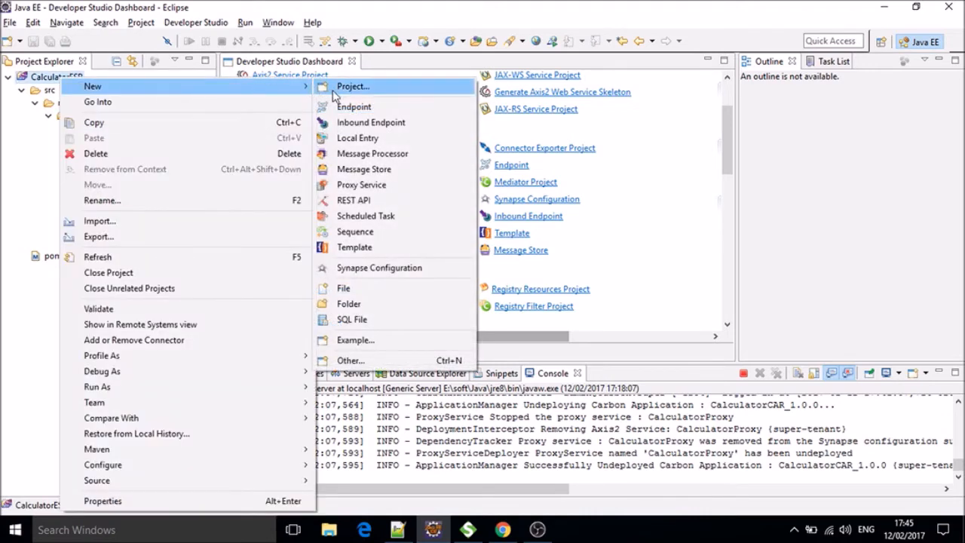
pyautogui.moveTo(312, 89)
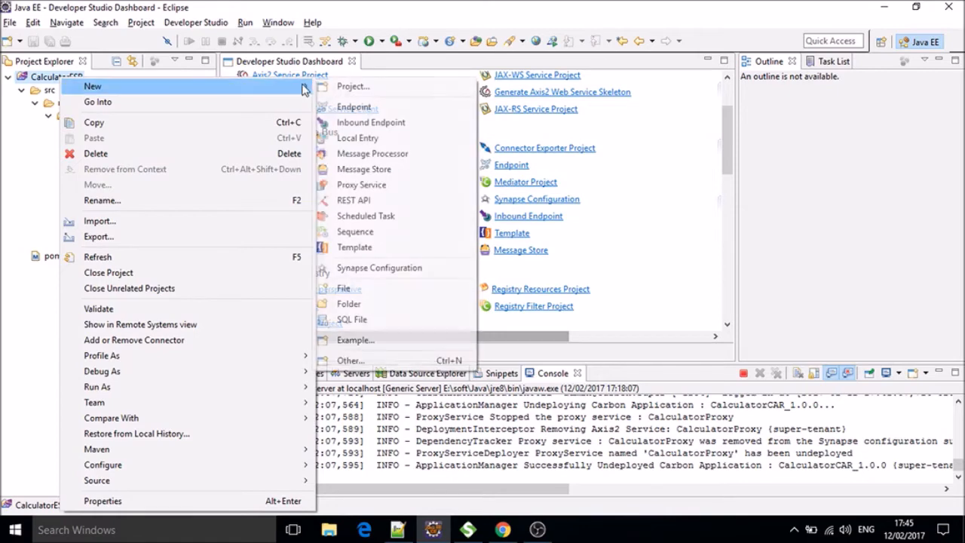
pyautogui.click(361, 185)
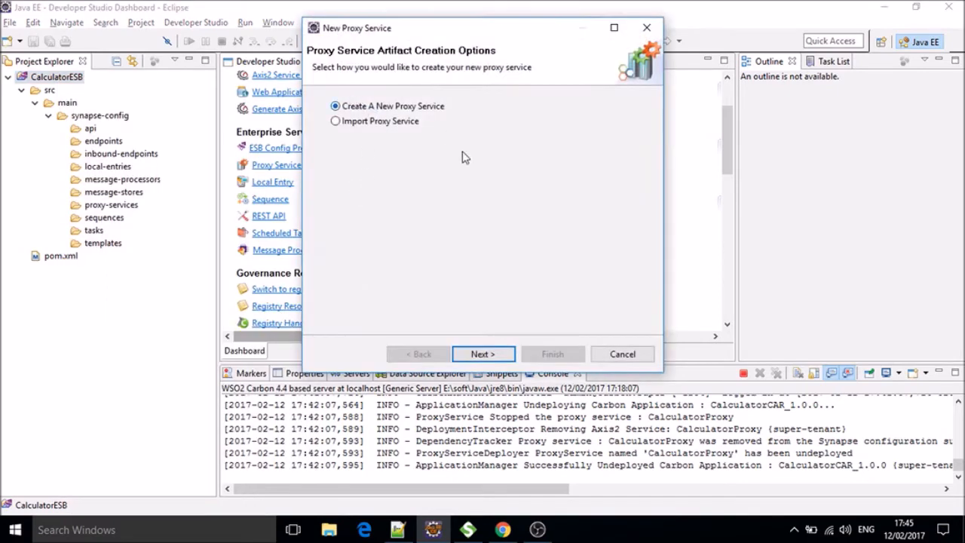
pyautogui.click(483, 354)
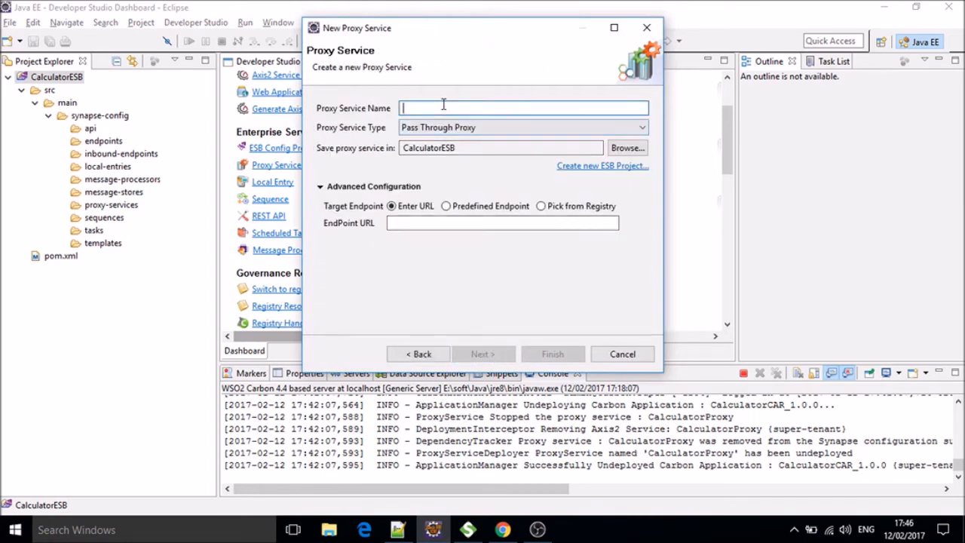
pyautogui.write('CalculatorProxy')
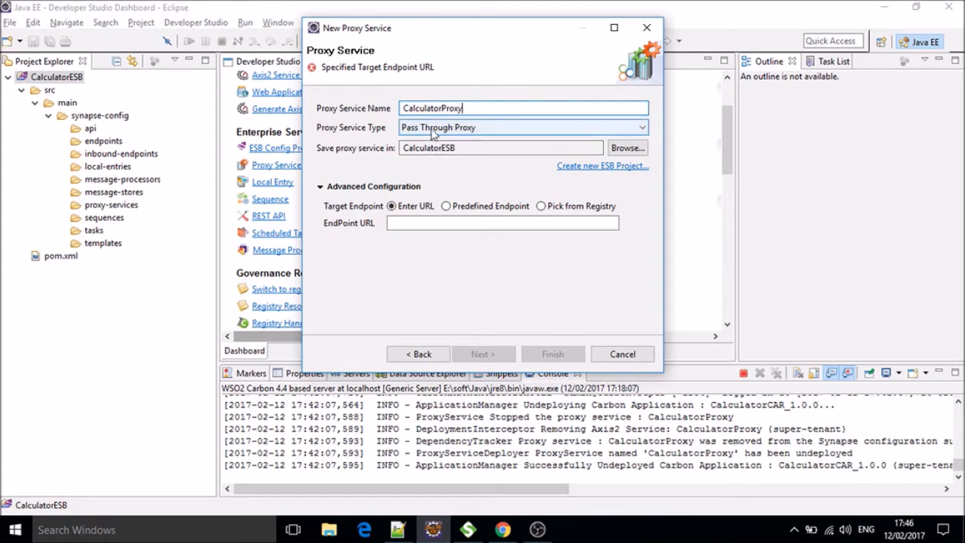
pyautogui.click(437, 133)
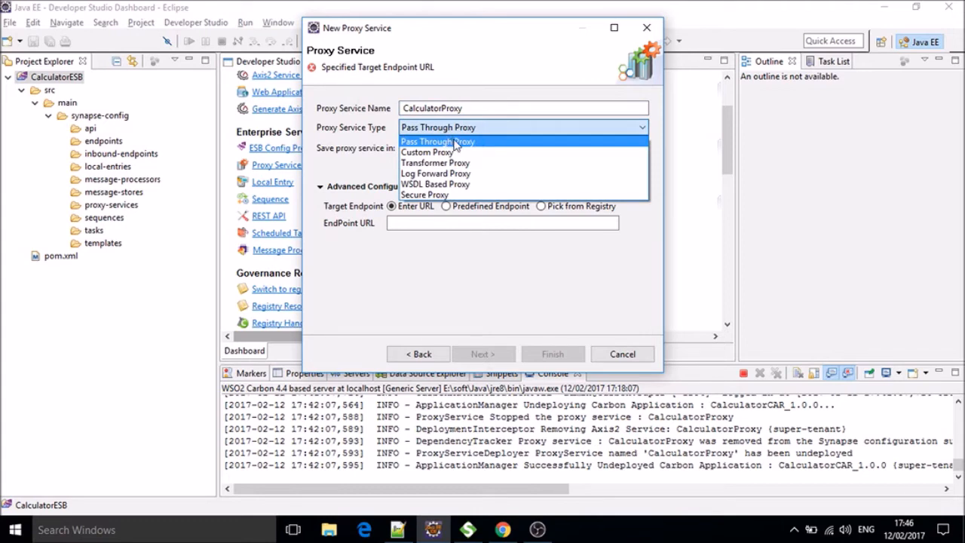
pyautogui.click(521, 110)
# Switch to the browser and copy the ICalculator location URL from the Endpoints page of the Membrane registry's Calculator service.
pyautogui.click(410, 226)
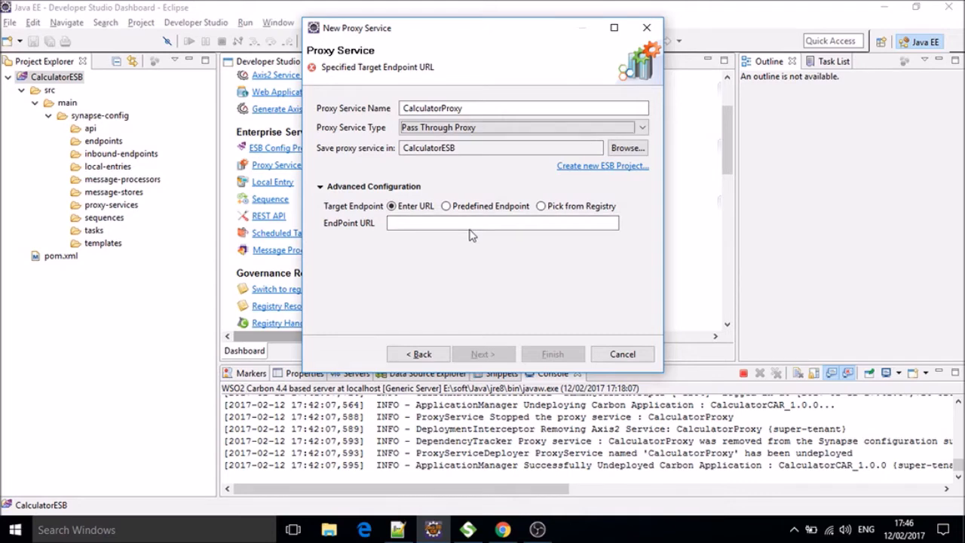
pyautogui.hotkey('alt', 'Tab')
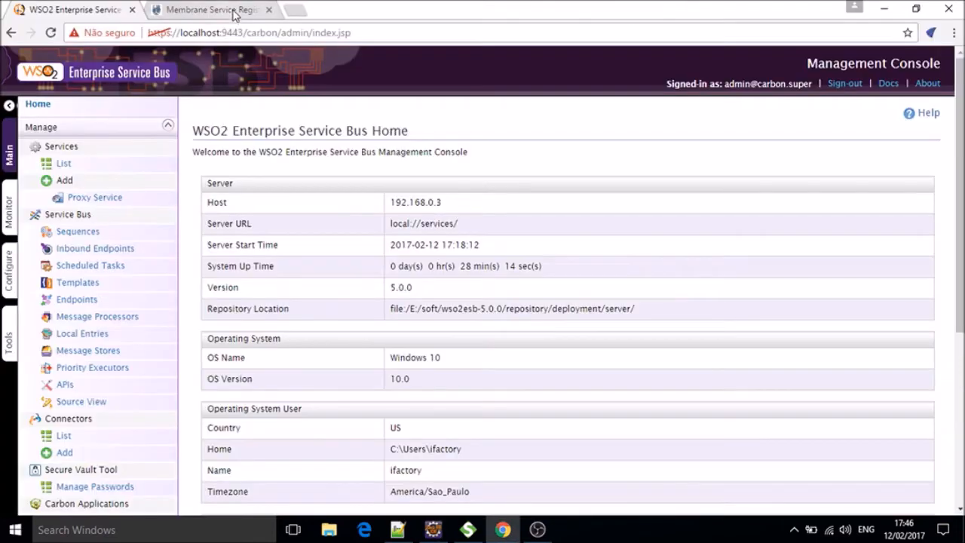
pyautogui.click(211, 9)
pyautogui.click(170, 190)
pyautogui.moveTo(276, 304); pyautogui.dragTo(106, 303)
pyautogui.hotkey('ctrl', 'c')
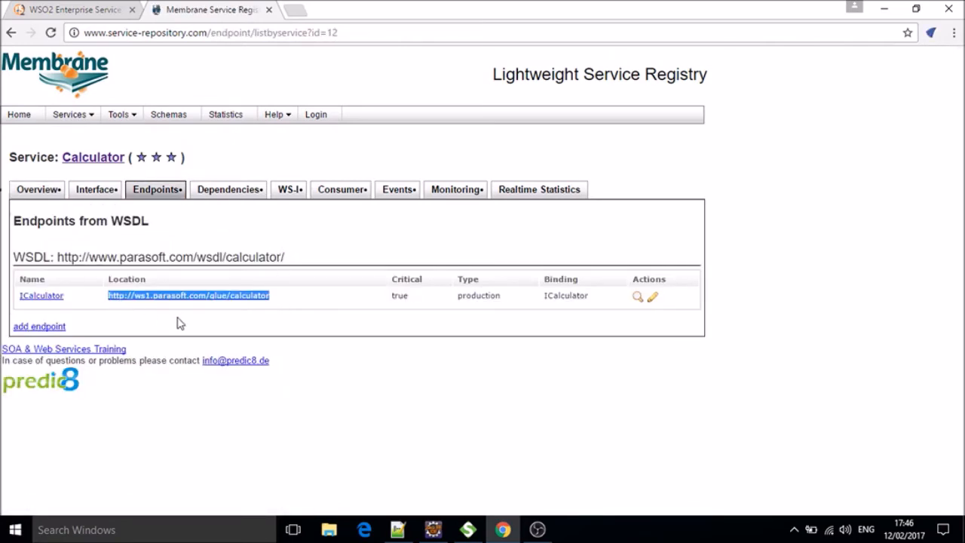
pyautogui.hotkey('alt', 'Tab')
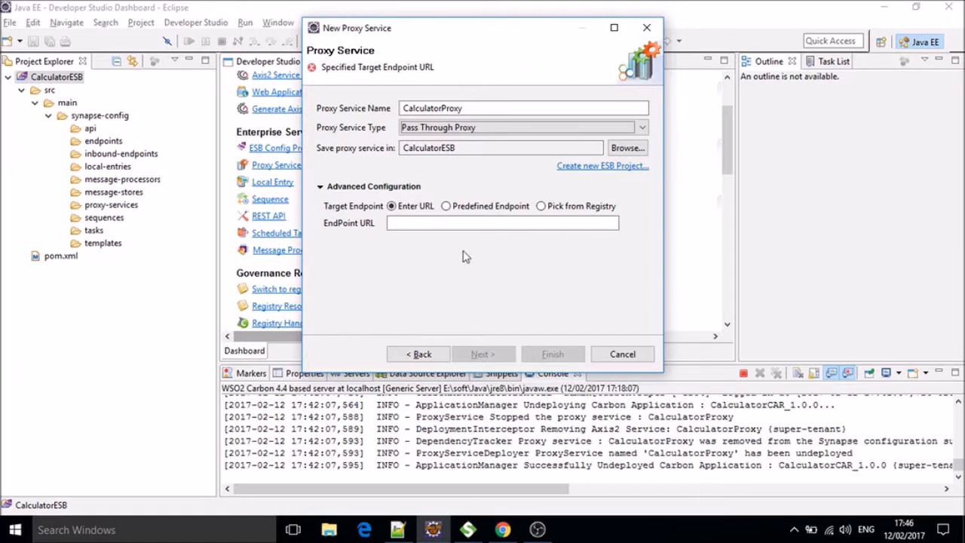
pyautogui.click(441, 222)
pyautogui.hotkey('ctrl', 'v')
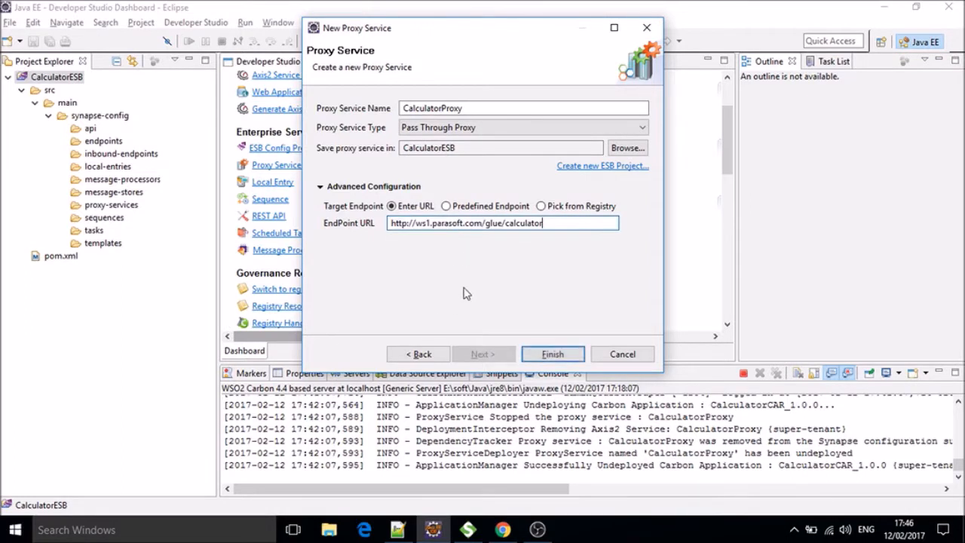
pyautogui.click(553, 354)
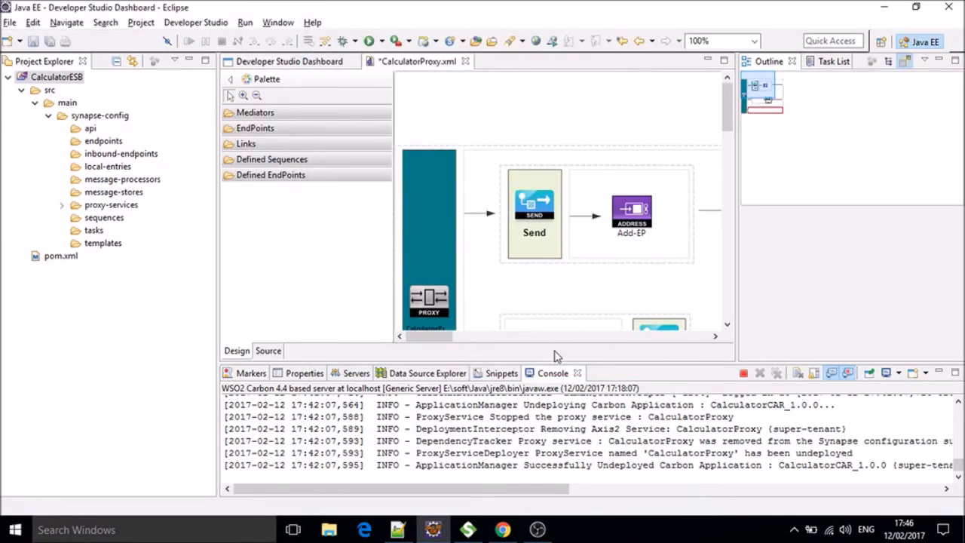
# Maximize the CalculatorProxy.xml editor and save the file.
pyautogui.scroll(-1, 524, 241)
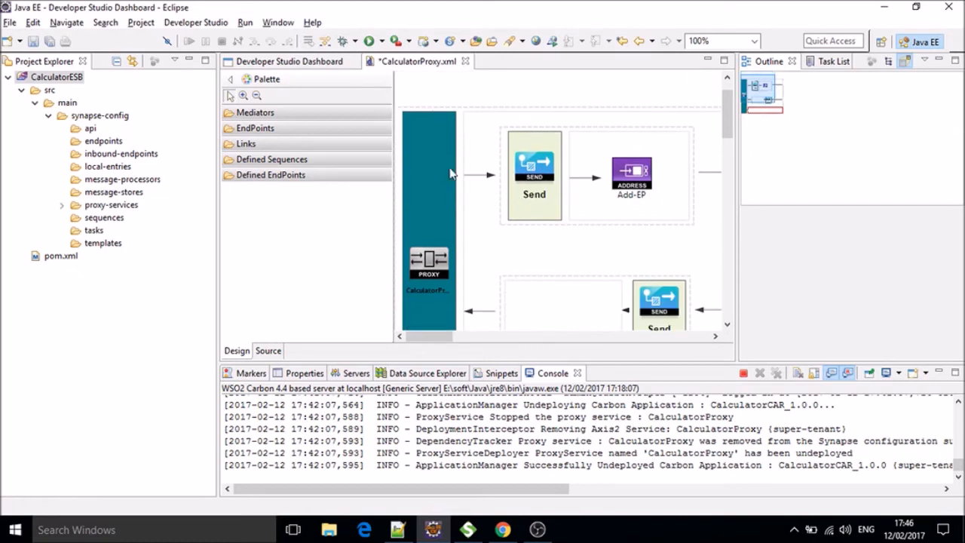
pyautogui.doubleClick(419, 66)
pyautogui.hotkey('ctrl', 's')
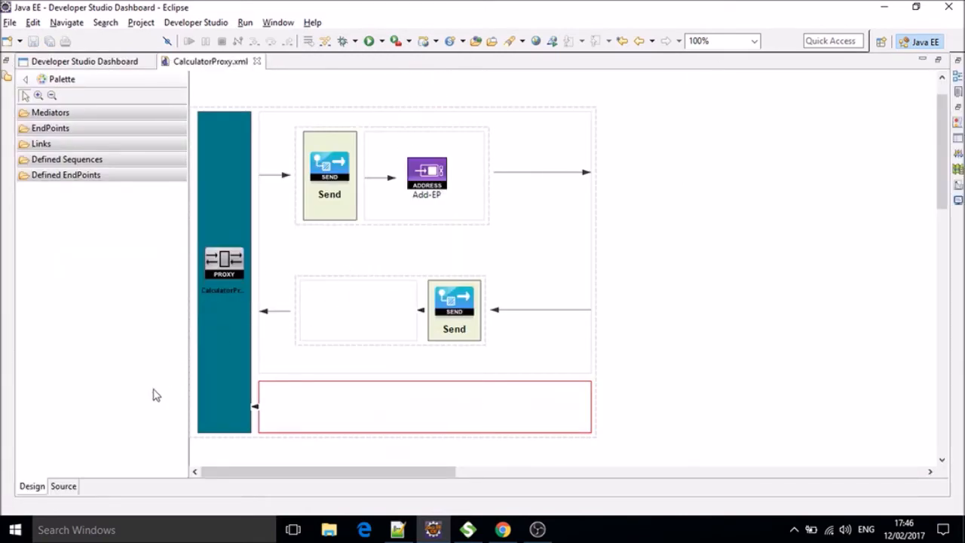
pyautogui.scroll(-1, 302, 368)
pyautogui.scroll(1, 298, 381)
# Add a Log mediator to the proxy's request flow, directly before the Send mediator that leads to the address endpoint.
pyautogui.moveTo(423, 171)
pyautogui.click(25, 113)
pyautogui.scroll(-2, 52, 212)
pyautogui.scroll(2, 41, 217)
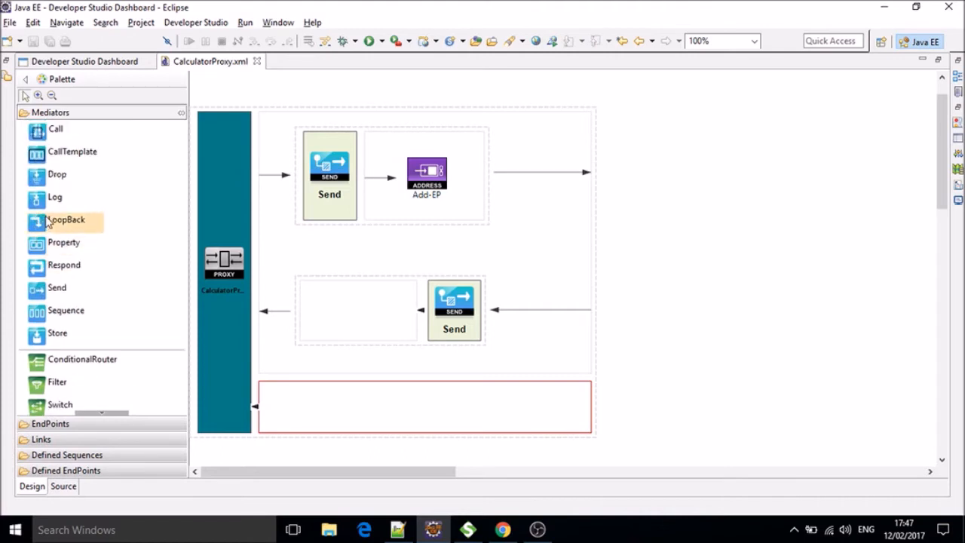
pyautogui.moveTo(44, 200); pyautogui.dragTo(251, 187)
pyautogui.moveTo(277, 175); pyautogui.dragTo(279, 176)
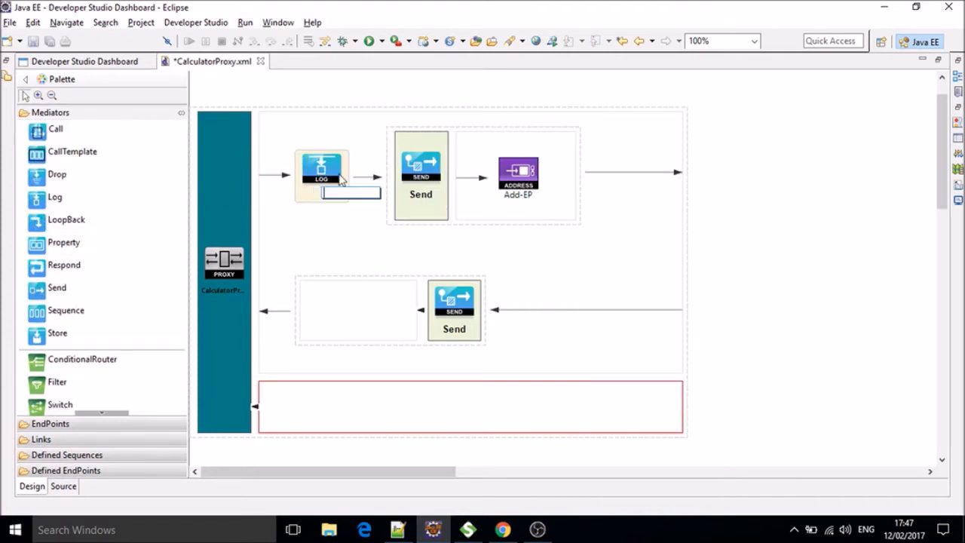
# Open the Log mediator's configuration and set its log level to CUSTOM.
pyautogui.rightClick(326, 171)
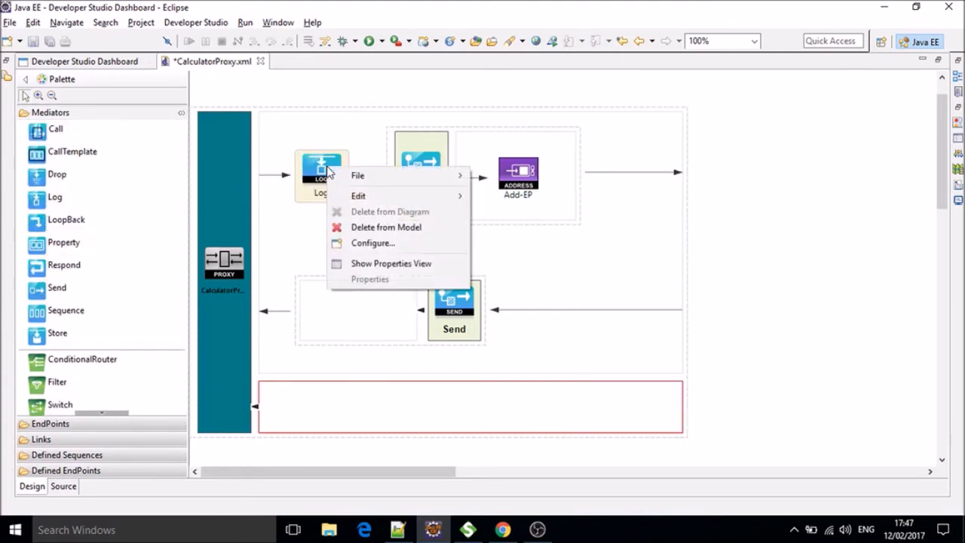
pyautogui.click(361, 244)
pyautogui.click(337, 153)
pyautogui.click(316, 197)
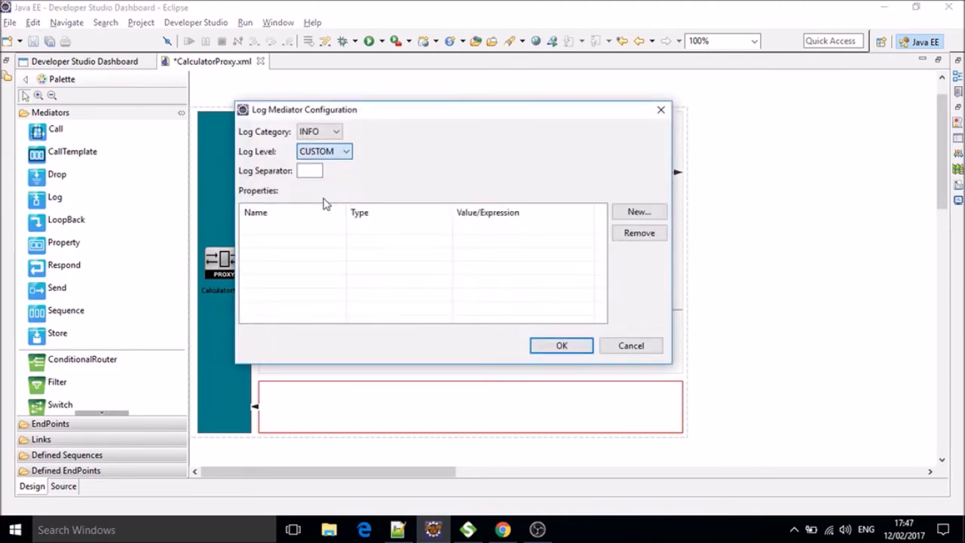
# Add a literal log property named MESSAGE with the value "Calling the Calculator Service!!" and confirm the mediator configuration.
pyautogui.click(615, 217)
pyautogui.click(286, 227)
pyautogui.click(287, 226)
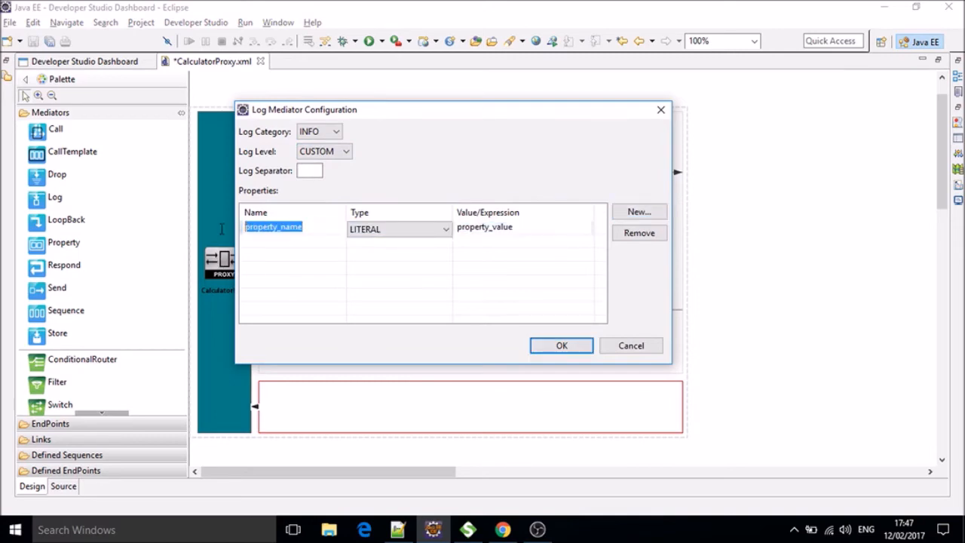
pyautogui.write('MES')
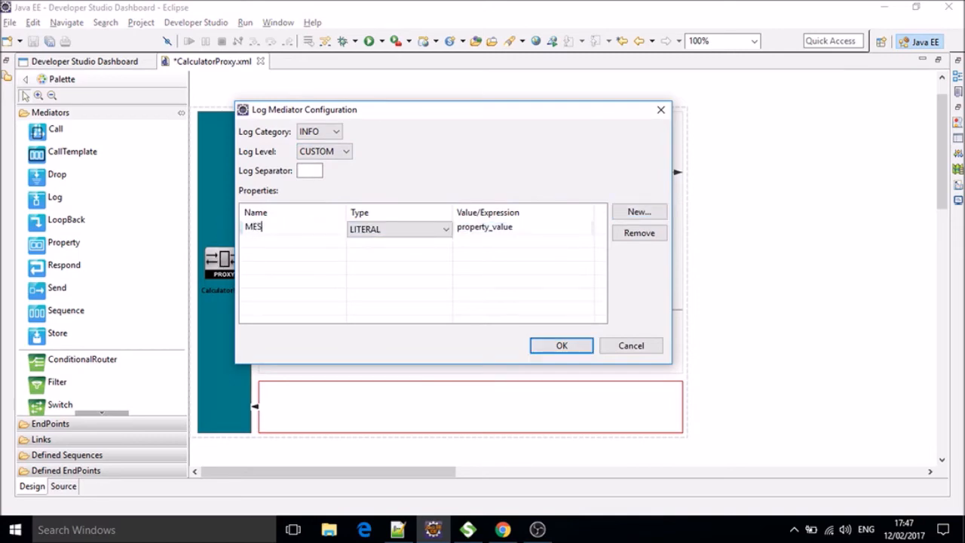
pyautogui.write('SAGE')
pyautogui.click(492, 226)
pyautogui.click(509, 225)
pyautogui.write('Calling the Calculator Service!!')
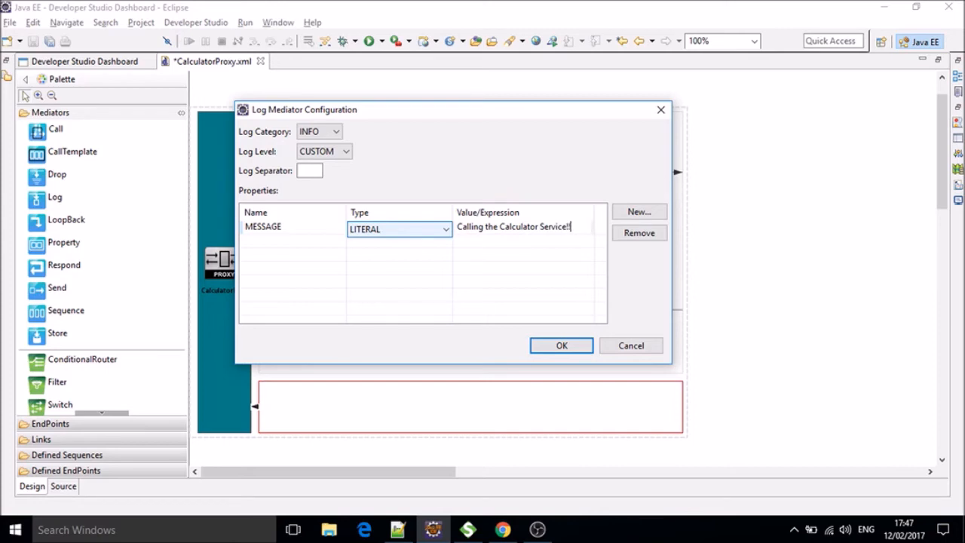
pyautogui.click(562, 346)
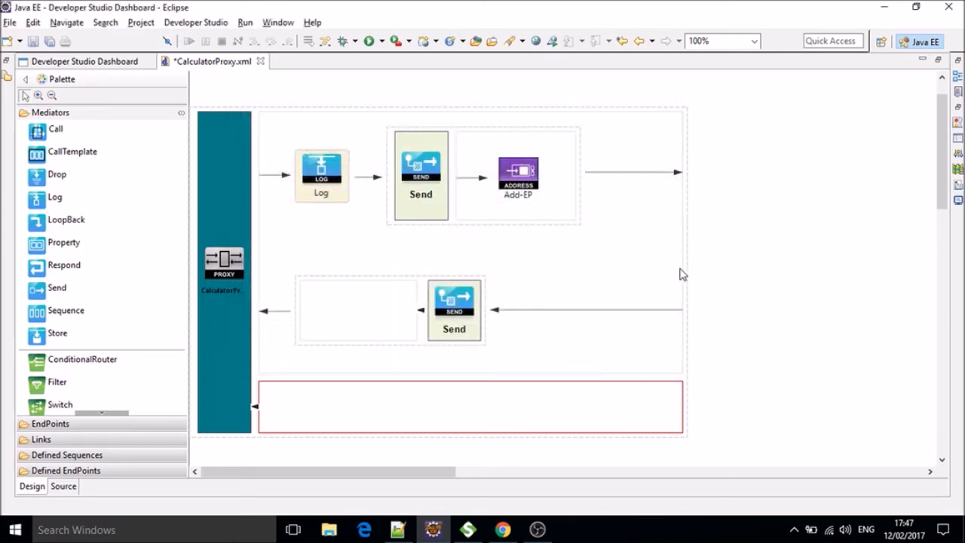
# Save CalculatorProxy.xml and review its XML source before returning to the design view.
pyautogui.hotkey('ctrl', 's')
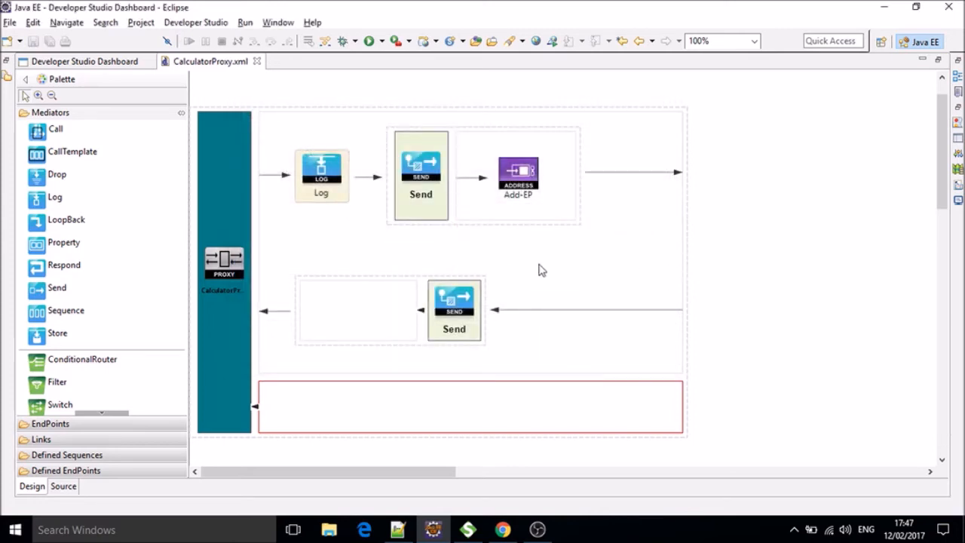
pyautogui.click(65, 486)
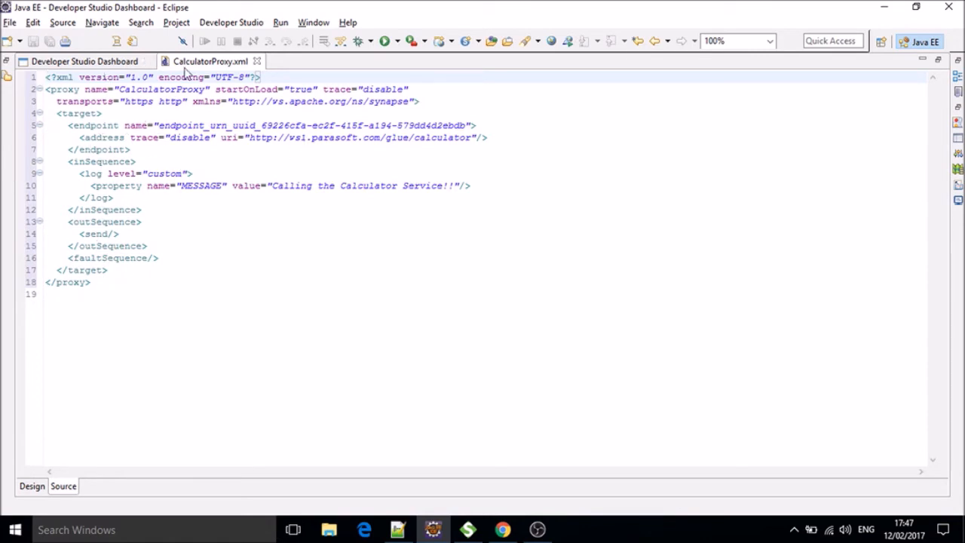
pyautogui.click(34, 487)
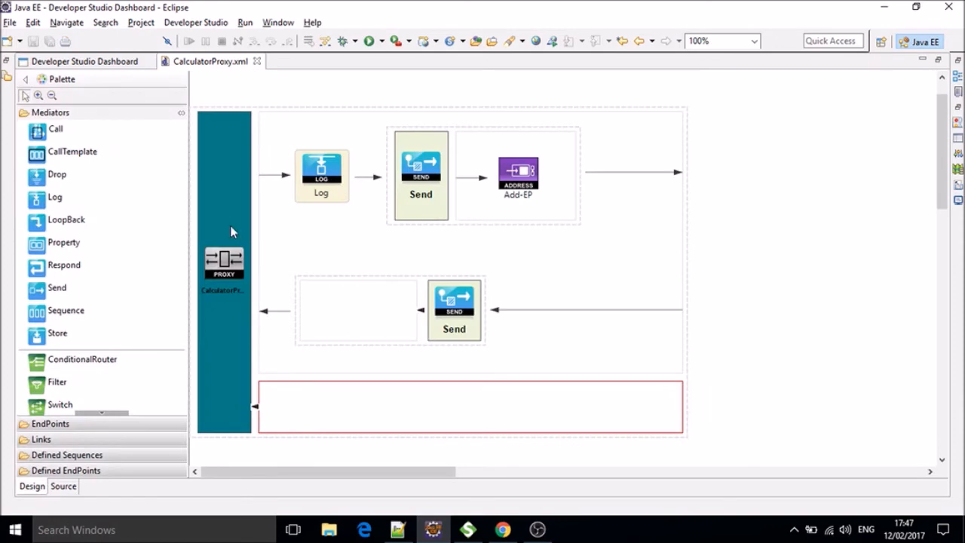
# Bring the Project Explorer back into view and collapse the CalculatorESB project tree.
pyautogui.click(6, 60)
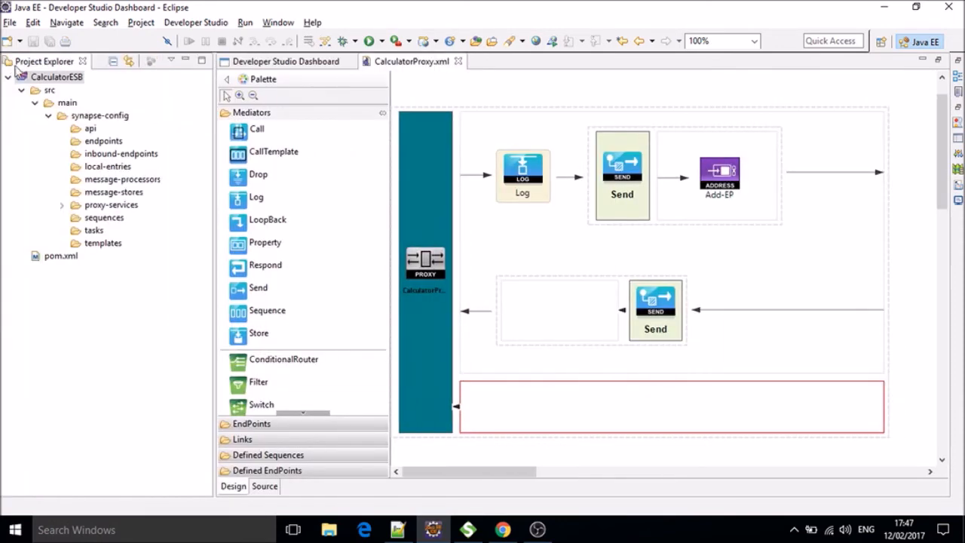
pyautogui.click(21, 90)
pyautogui.click(7, 76)
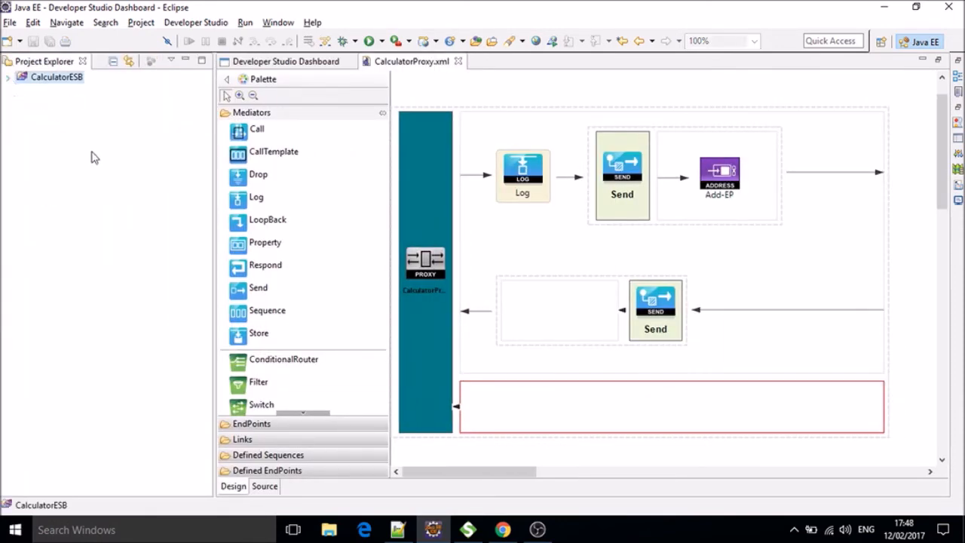
# Start a Composite Application Project named CalculatorCAR from the Developer Studio Dashboard, including CalculatorESB and its CalculatorProxy service as dependencies.
pyautogui.click(302, 63)
pyautogui.scroll(3, 414, 241)
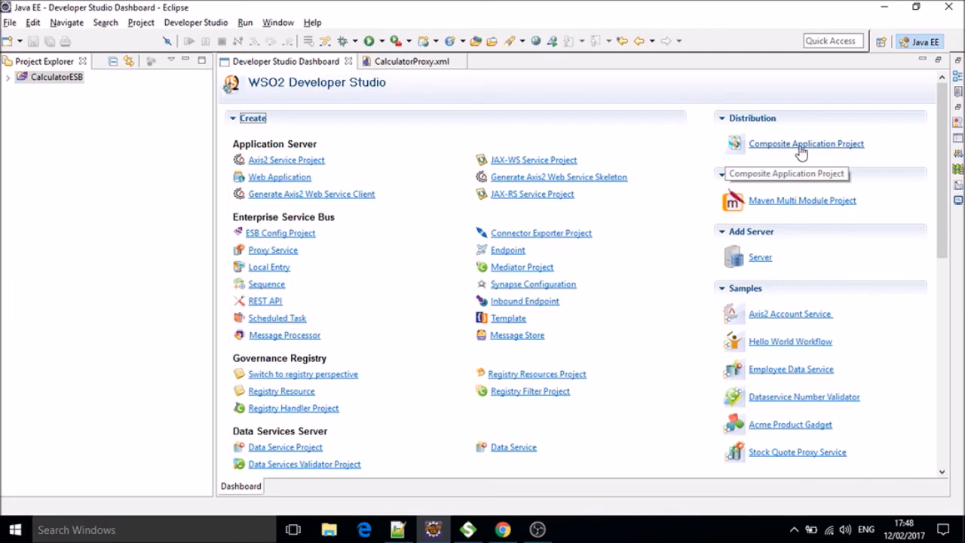
pyautogui.click(803, 147)
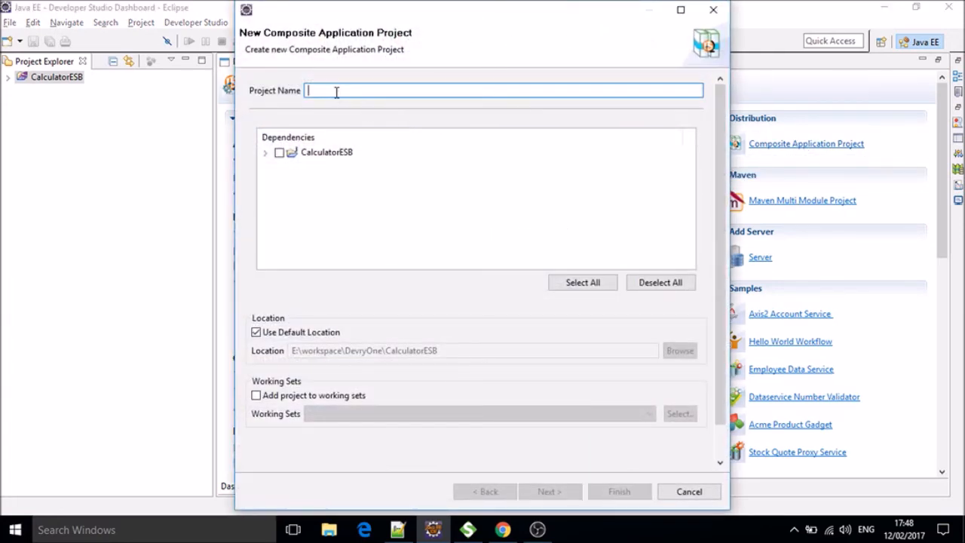
pyautogui.write('Calculator')
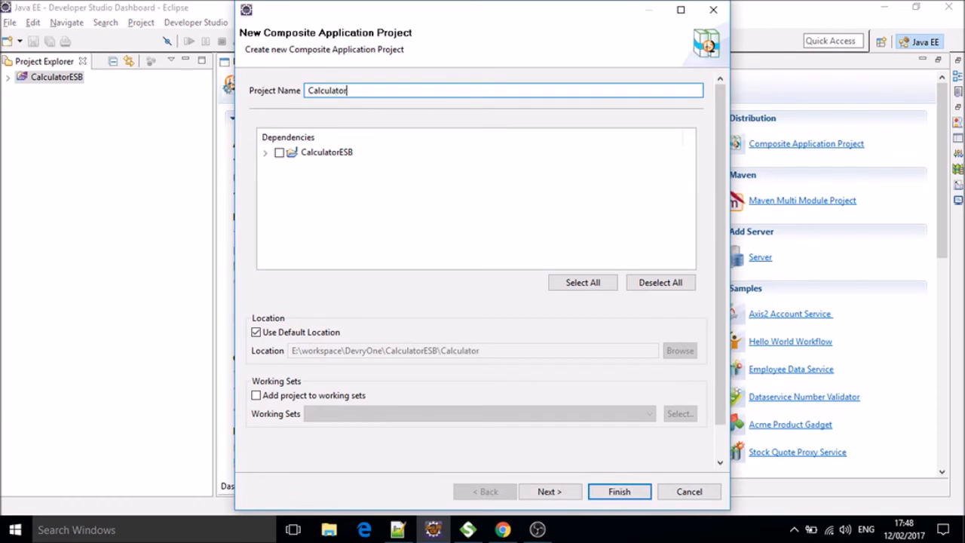
pyautogui.write('CAR')
pyautogui.click(265, 153)
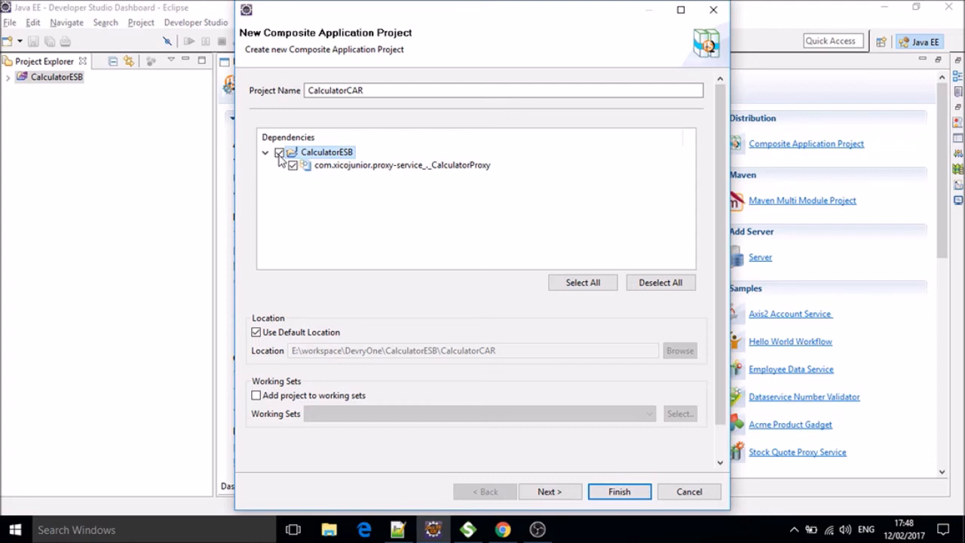
# Set the composite application's Maven group ID to com.xicojunior and finish creating the project.
pyautogui.click(550, 492)
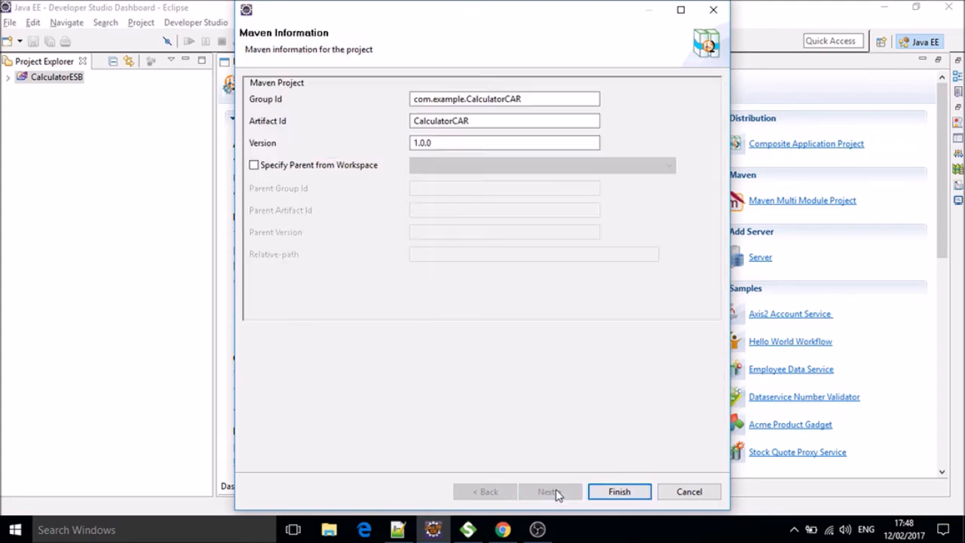
pyautogui.moveTo(524, 99); pyautogui.dragTo(412, 103)
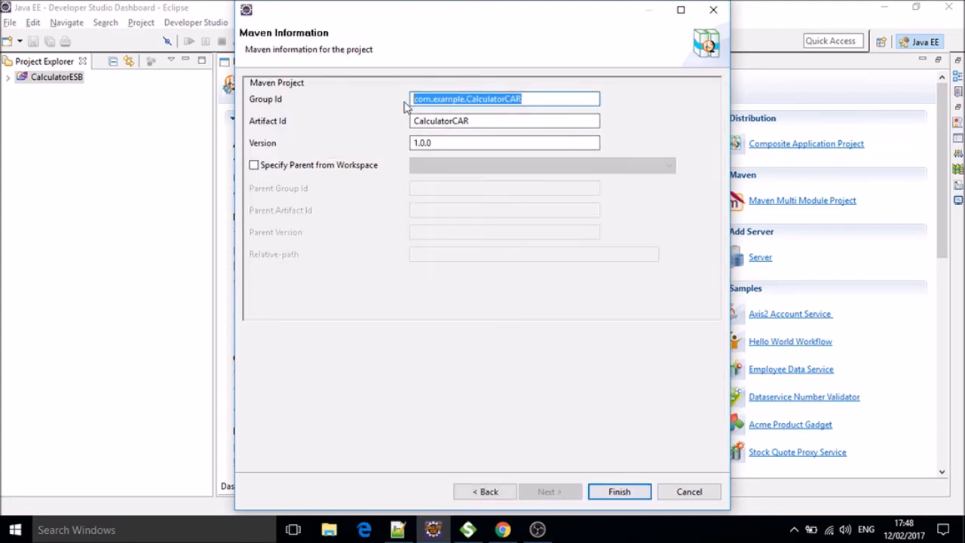
pyautogui.write('com.xicojunior')
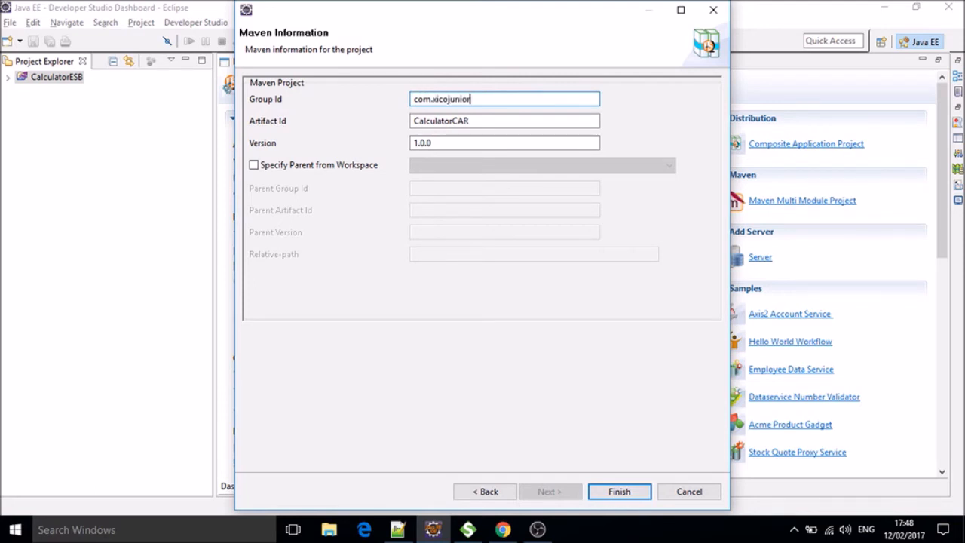
pyautogui.click(625, 492)
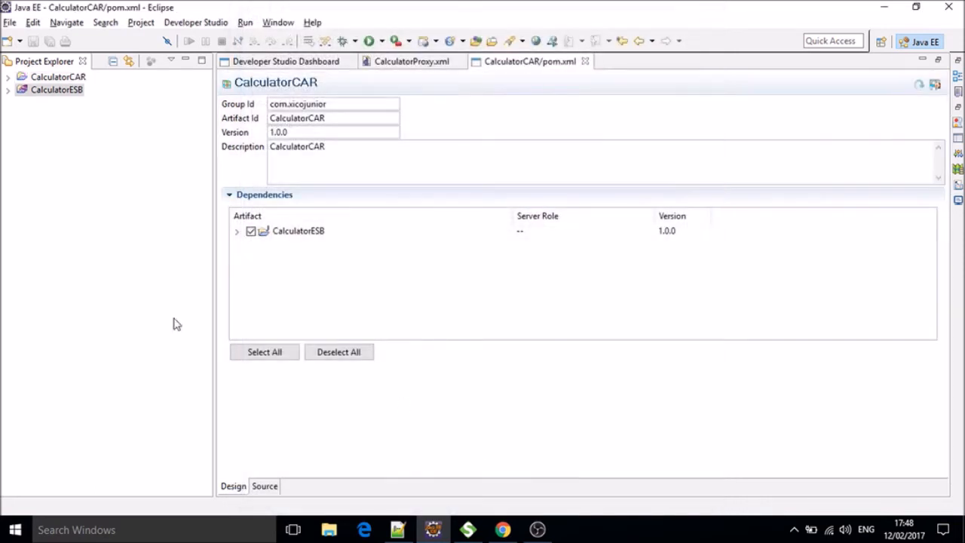
# Inspect the contents of the CalculatorCAR and CalculatorESB projects in the Project Explorer.
pyautogui.click(9, 77)
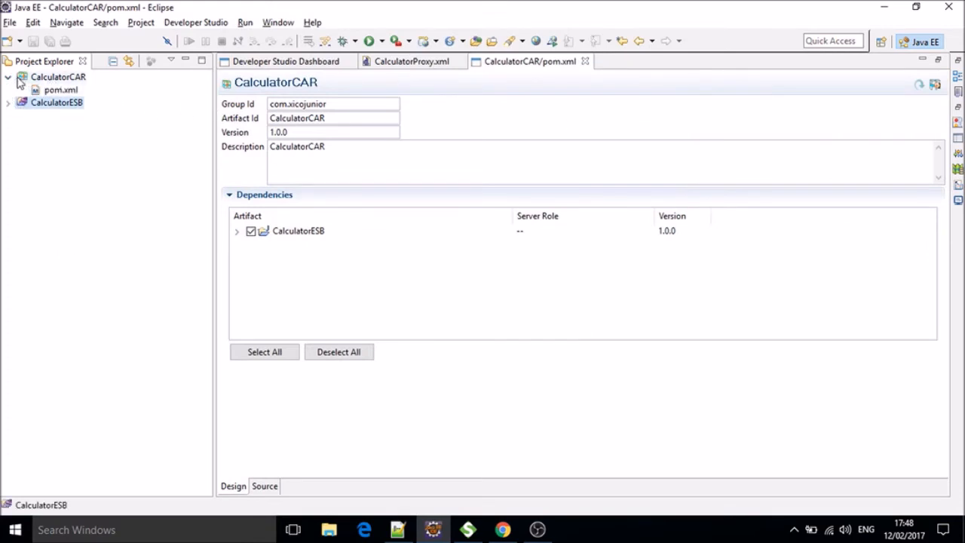
pyautogui.click(9, 78)
pyautogui.click(9, 78)
pyautogui.click(8, 103)
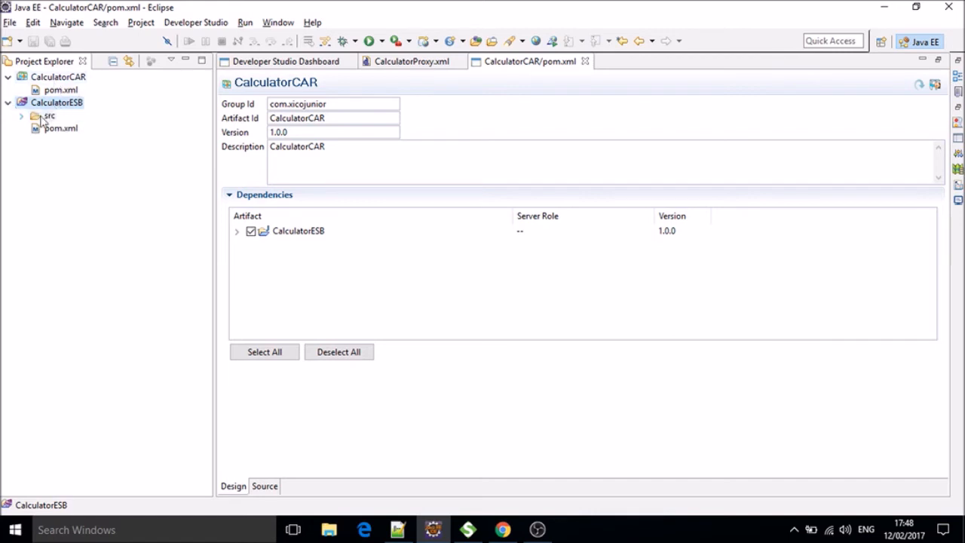
pyautogui.click(8, 103)
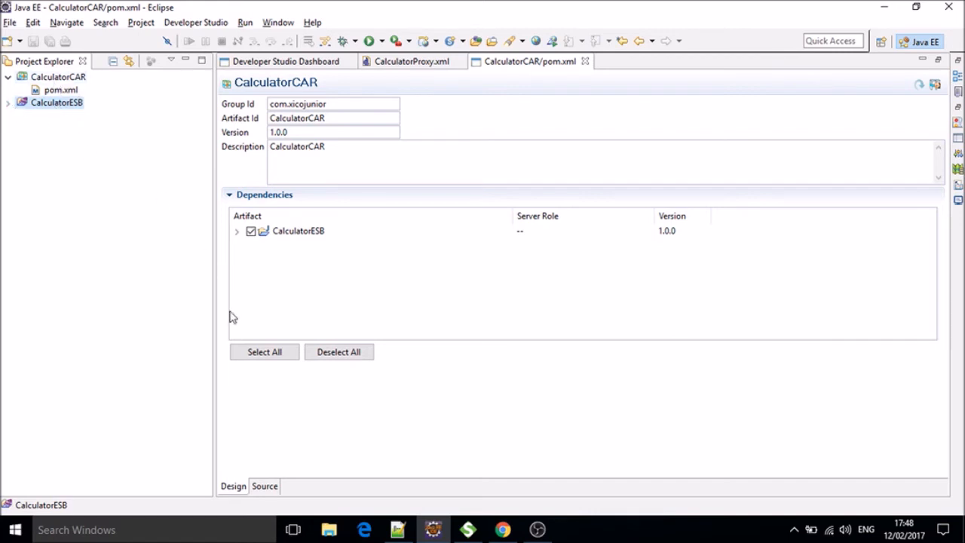
# Deploy the CalculatorCAR application to the WSO2 Carbon 4.4 based server at localhost by adding it to the configured resources.
pyautogui.doubleClick(520, 67)
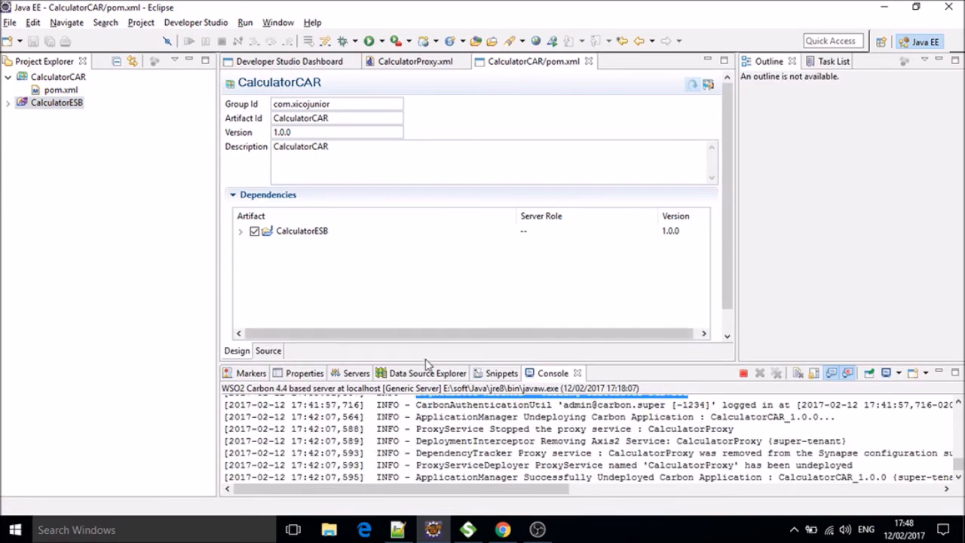
pyautogui.click(362, 373)
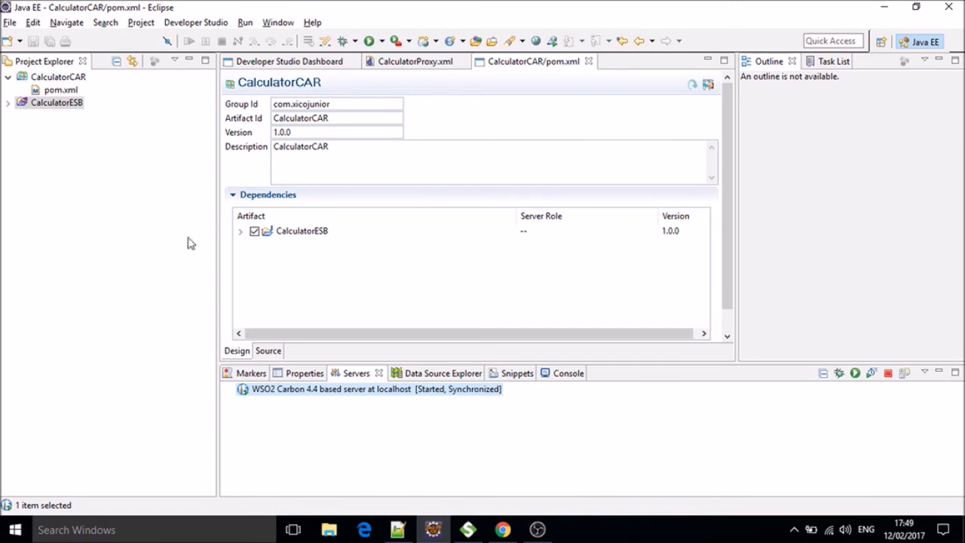
pyautogui.rightClick(326, 393)
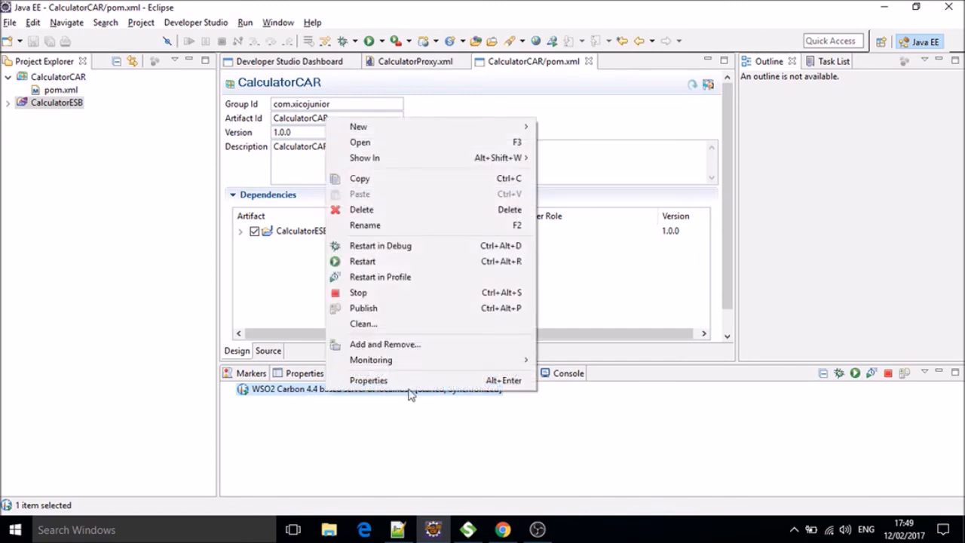
pyautogui.rightClick(294, 389)
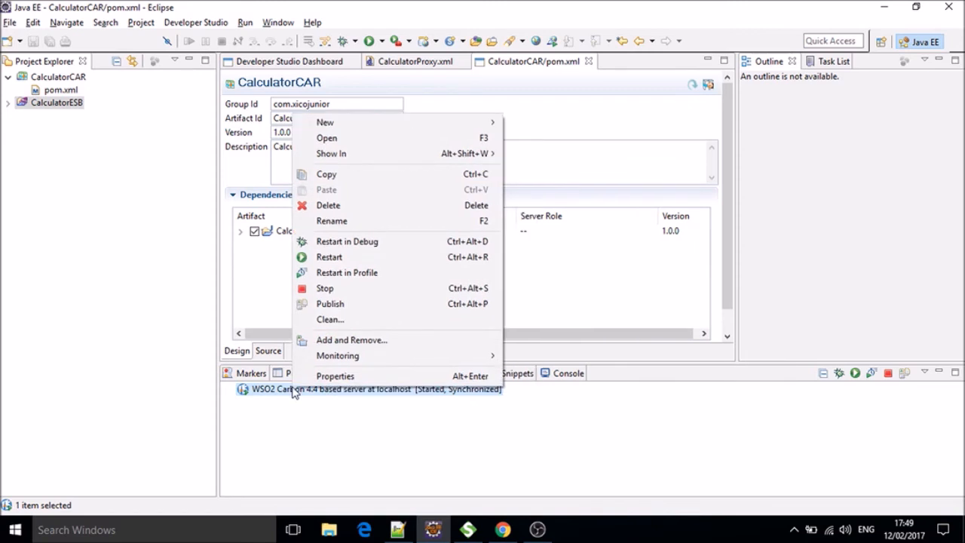
pyautogui.click(358, 341)
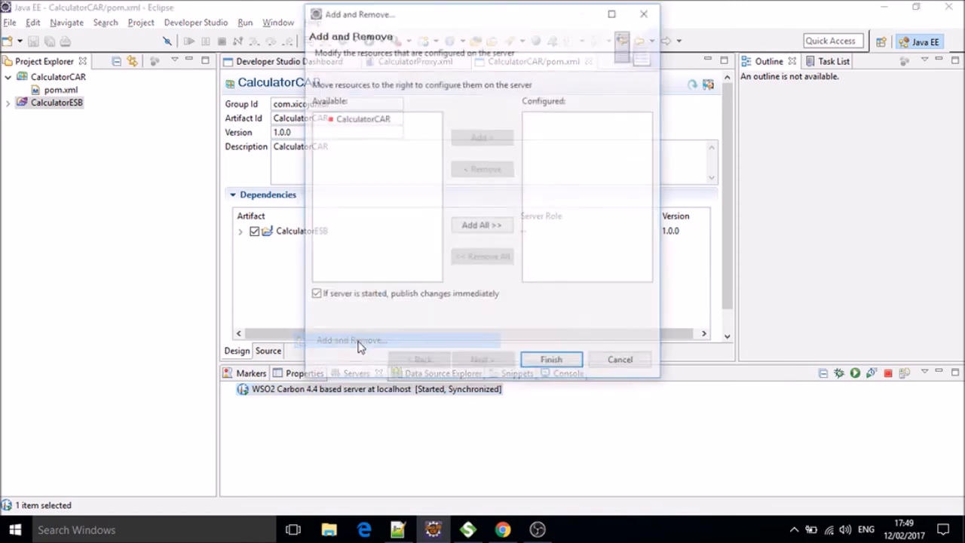
pyautogui.click(367, 125)
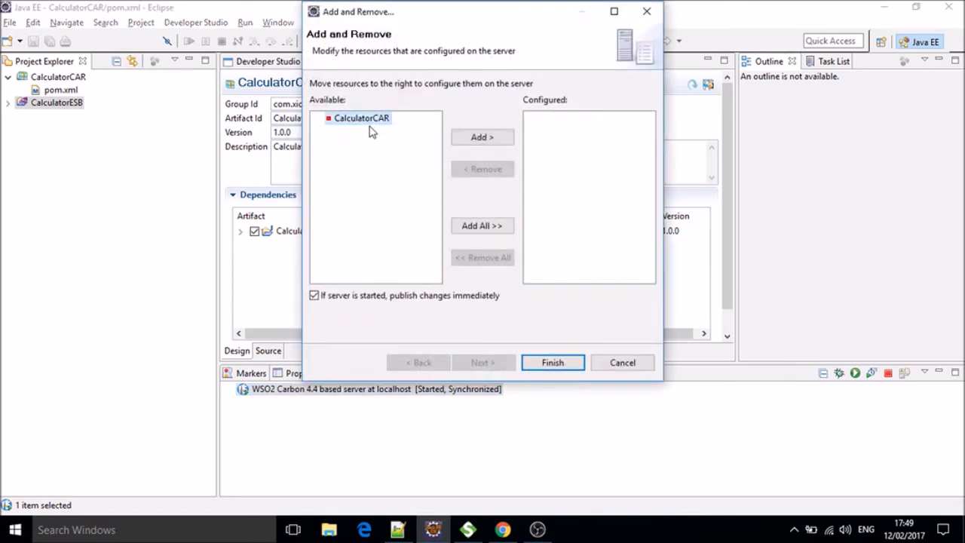
pyautogui.click(481, 140)
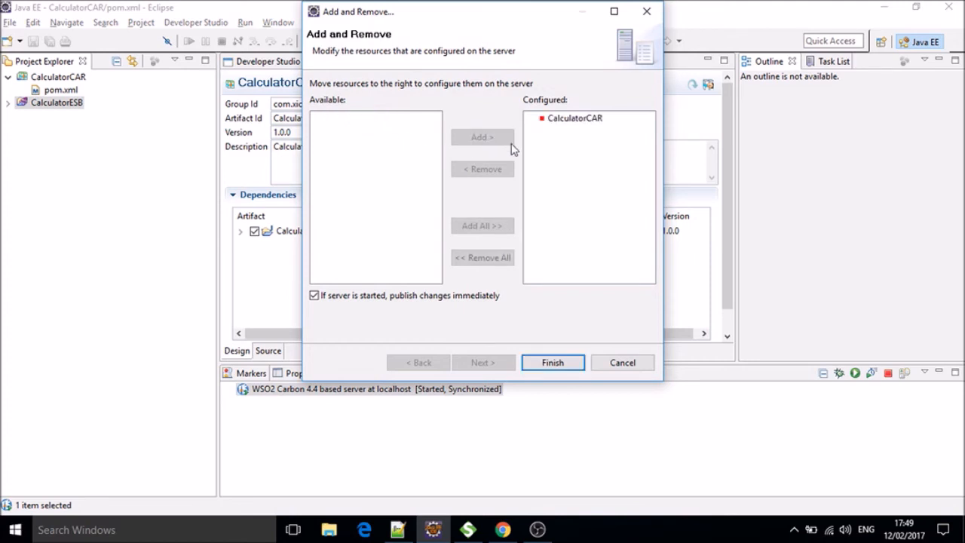
pyautogui.click(553, 363)
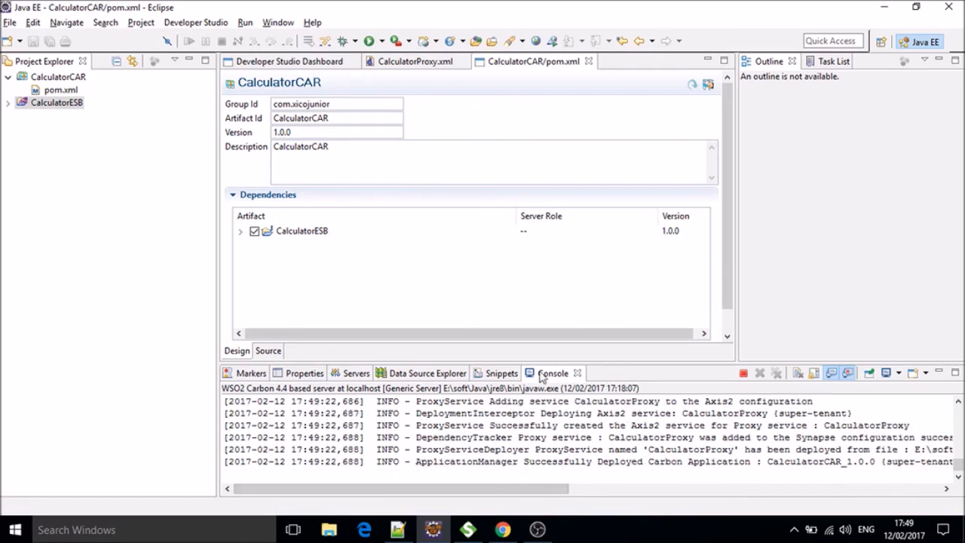
# Enlarge the server console and examine the latest deployment log entries for the CalculatorCAR application.
pyautogui.doubleClick(547, 376)
pyautogui.click(510, 467)
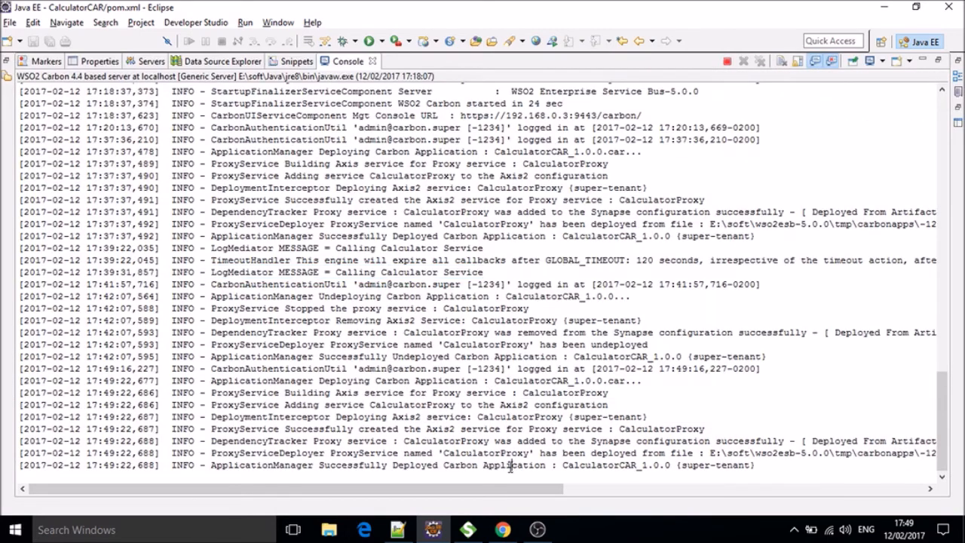
pyautogui.moveTo(211, 467); pyautogui.dragTo(266, 472)
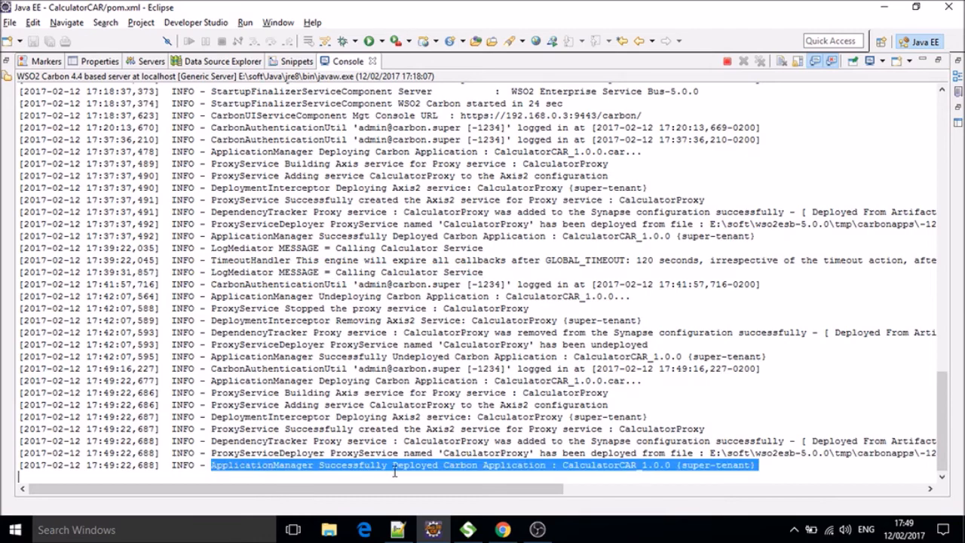
pyautogui.moveTo(394, 472); pyautogui.dragTo(678, 463)
pyautogui.click(448, 472)
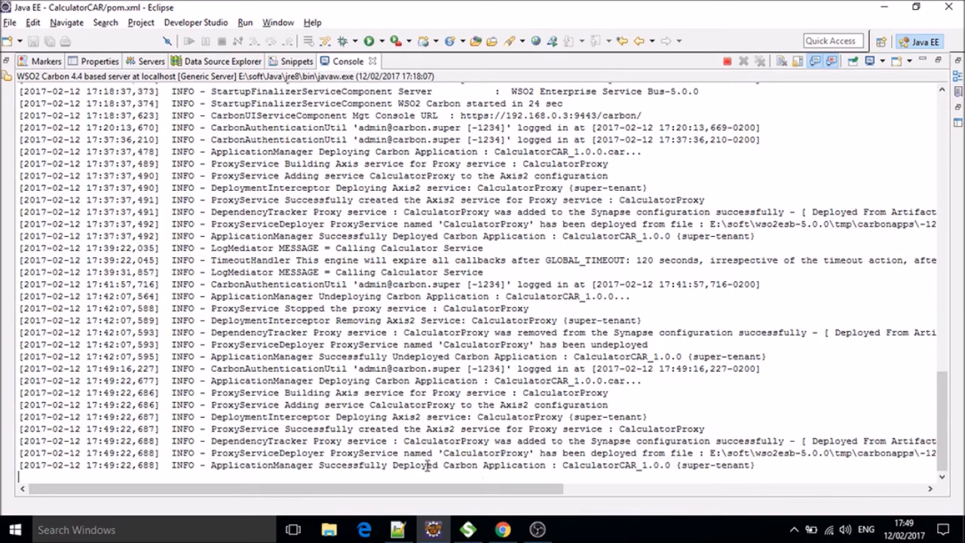
pyautogui.moveTo(756, 465); pyautogui.dragTo(563, 465)
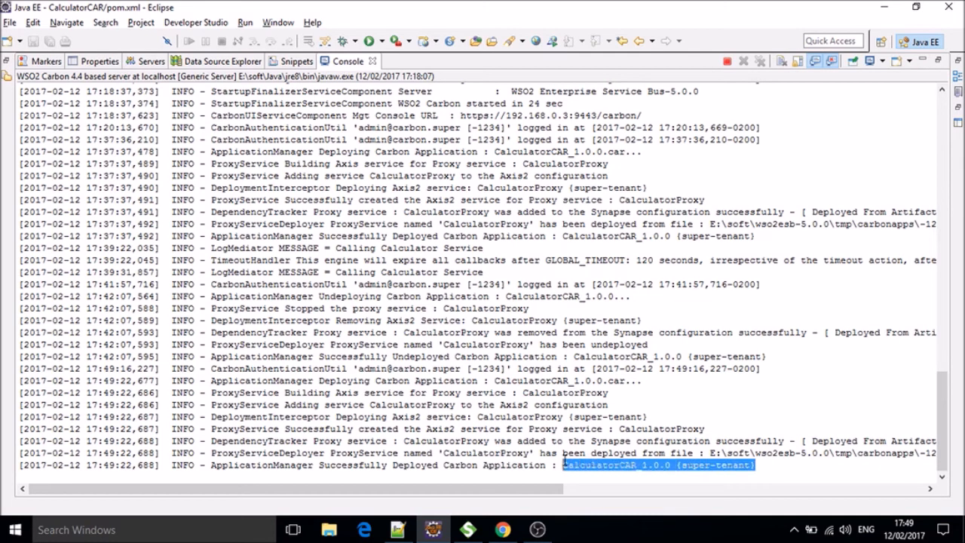
# Switch to the WSO2 ESB Management Console in Chrome and open CalculatorProxy's WSDL1.1 from the list of deployed services.
pyautogui.click(504, 530)
pyautogui.click(98, 10)
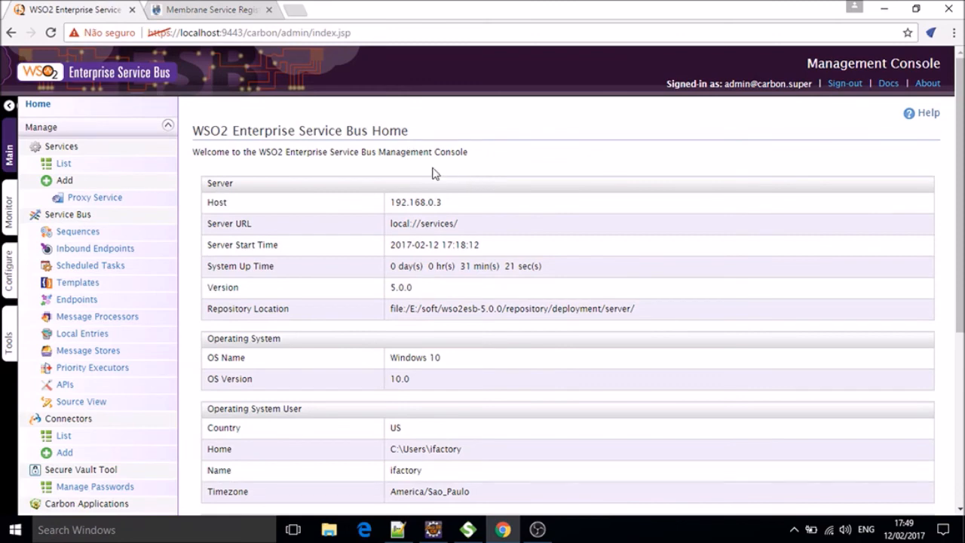
pyautogui.click(64, 164)
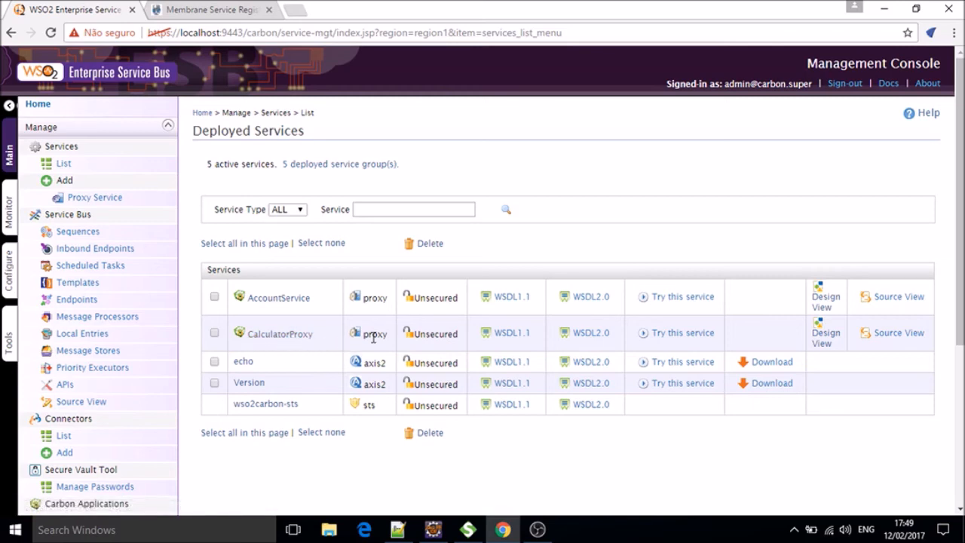
pyautogui.click(518, 341)
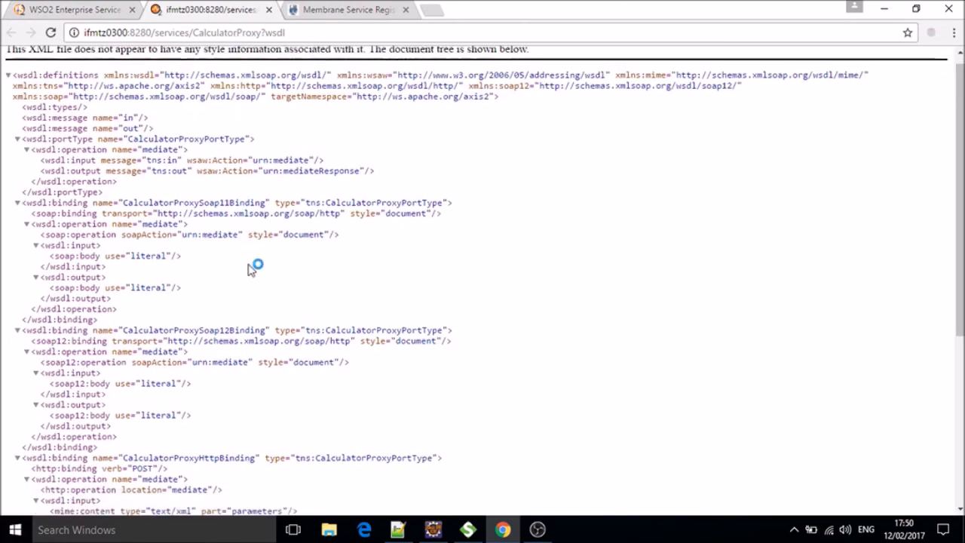
# Look through the CalculatorProxy WSDL document and copy its URL.
pyautogui.scroll(-4, 252, 269)
pyautogui.scroll(4, 248, 279)
pyautogui.scroll(-1, 248, 294)
pyautogui.scroll(-5, 246, 297)
pyautogui.scroll(6, 264, 241)
pyautogui.click(315, 35)
pyautogui.hotkey('ctrl', 'c')
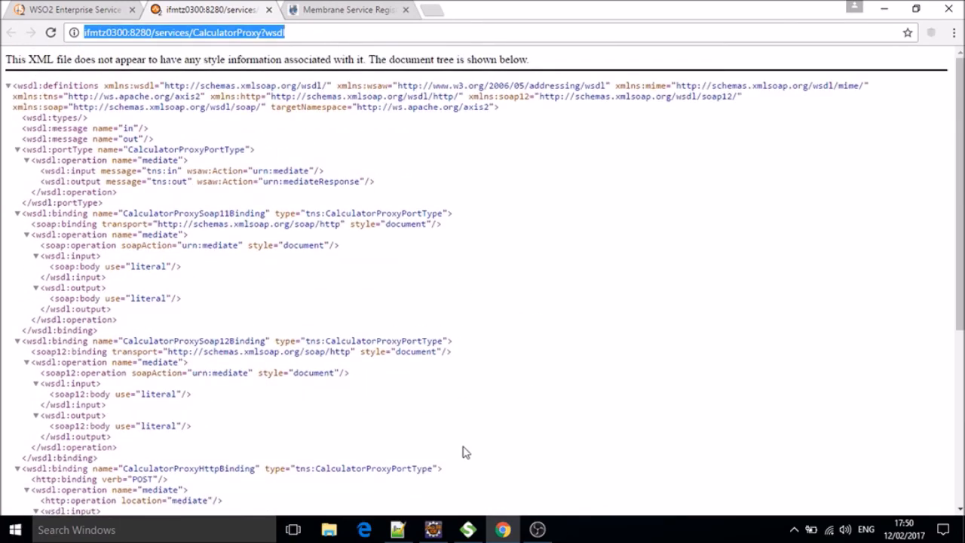
pyautogui.click(468, 530)
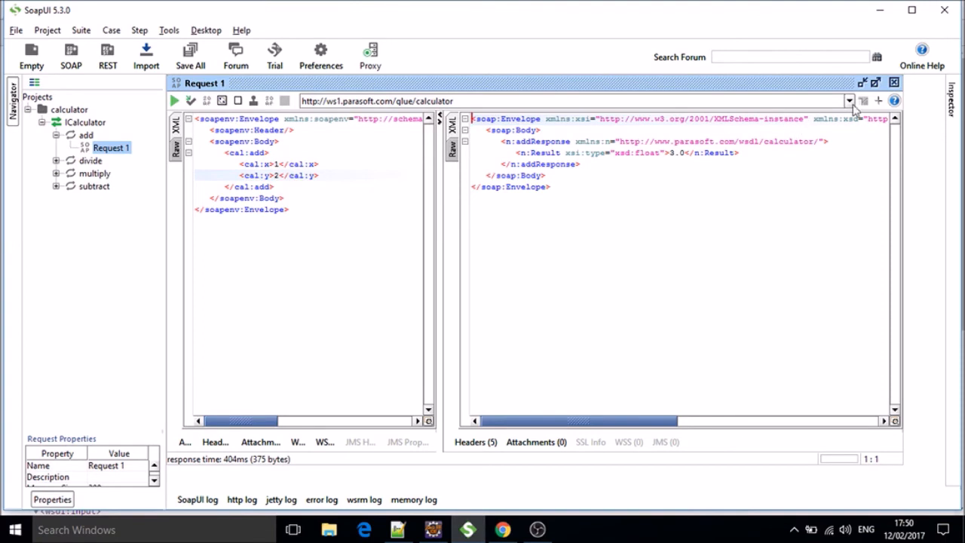
pyautogui.click(82, 57)
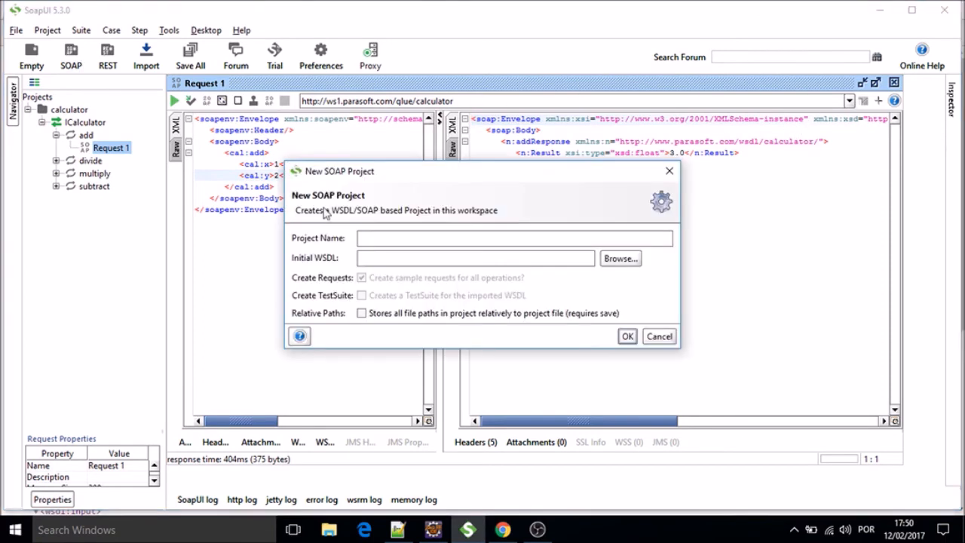
pyautogui.click(418, 257)
pyautogui.hotkey('ctrl', 'v')
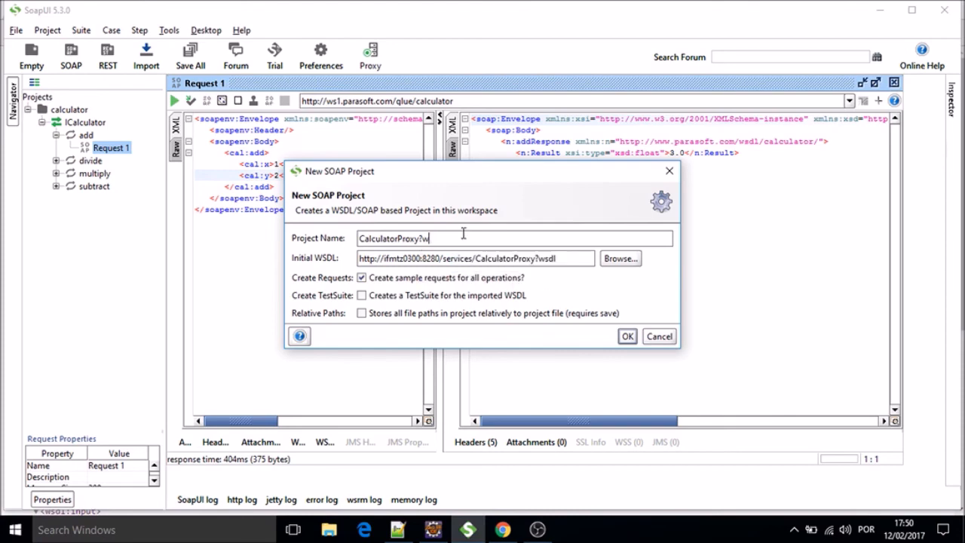
pyautogui.click(626, 337)
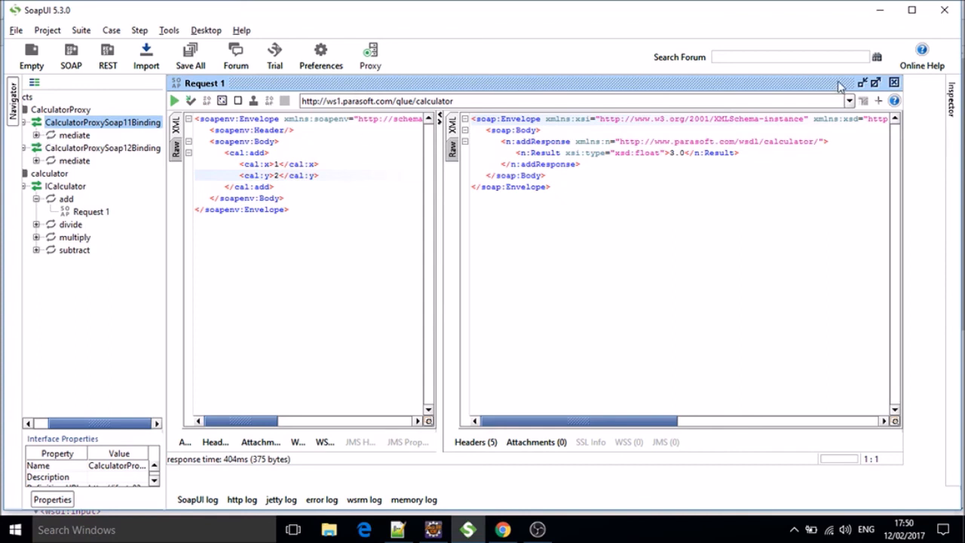
# Minimize the existing calculator request and open Request 1 of the mediate operation under the CalculatorProxy SOAP 1.1 binding.
pyautogui.click(862, 83)
pyautogui.moveTo(88, 424); pyautogui.dragTo(37, 424)
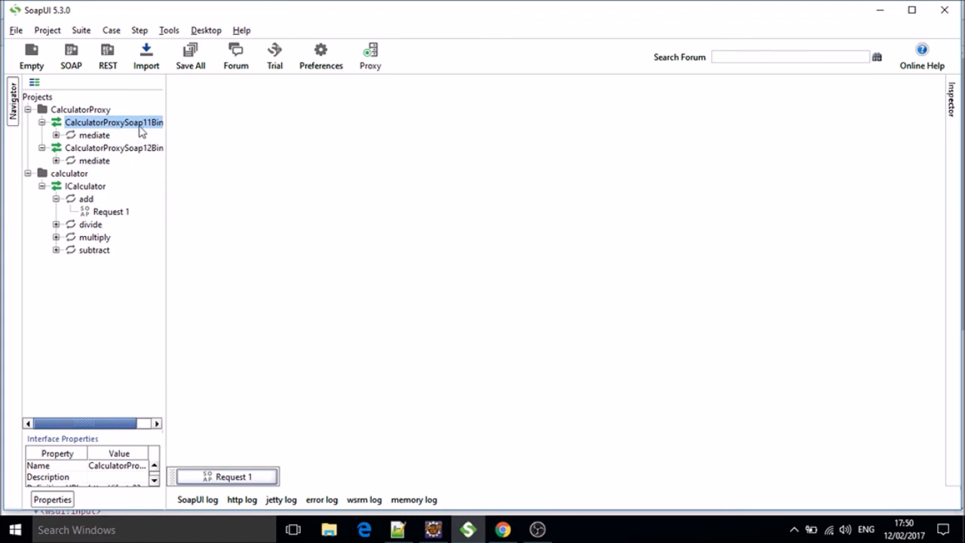
pyautogui.click(56, 135)
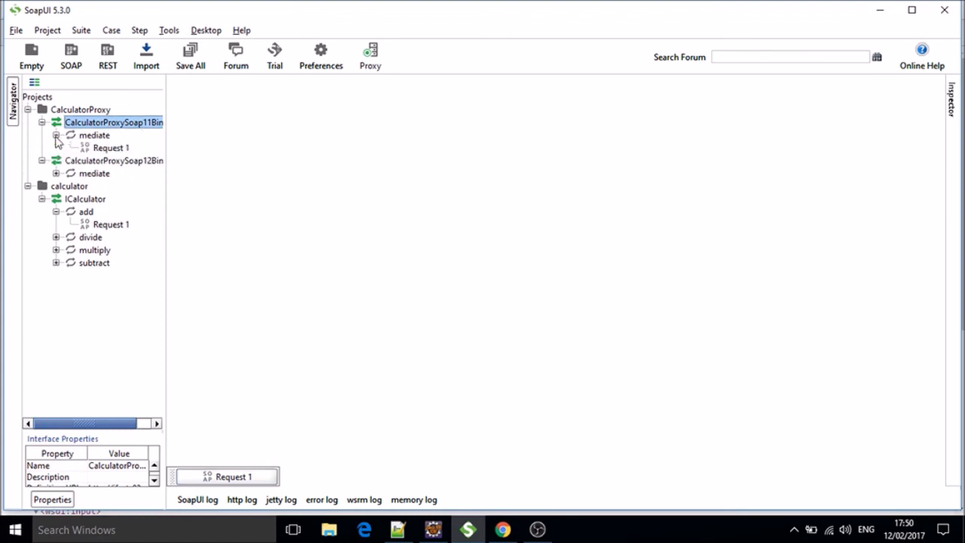
pyautogui.doubleClick(107, 148)
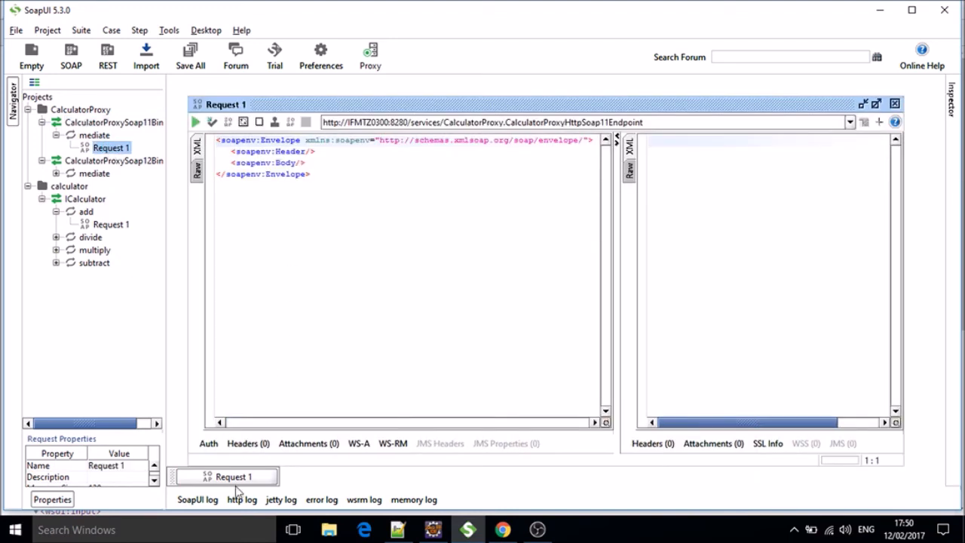
# Replace the proxy request's envelope with a copy of the calculator add request, with x 1 and y 2, and send it.
pyautogui.click(235, 478)
pyautogui.moveTo(306, 211); pyautogui.dragTo(195, 118)
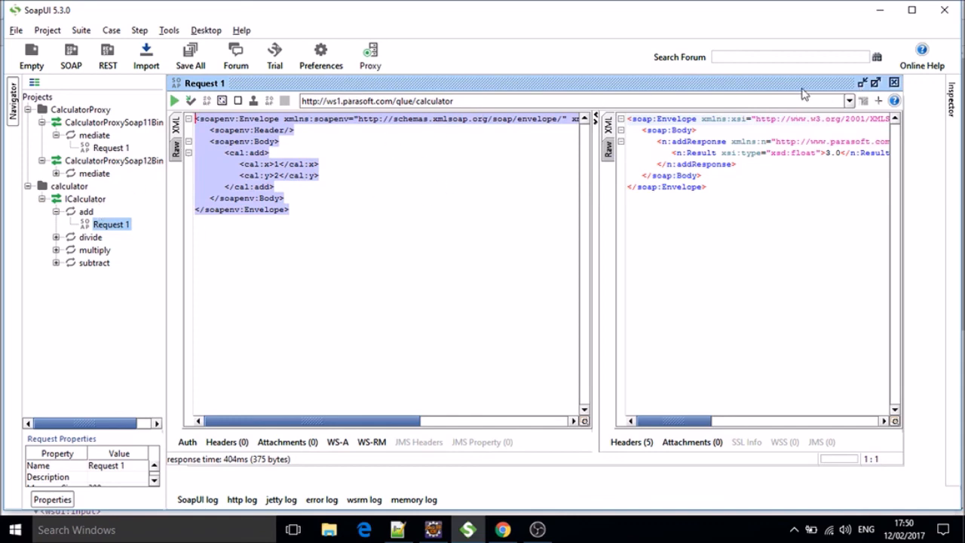
pyautogui.click(863, 82)
pyautogui.moveTo(348, 174); pyautogui.dragTo(217, 140)
pyautogui.hotkey('ctrl', 'v')
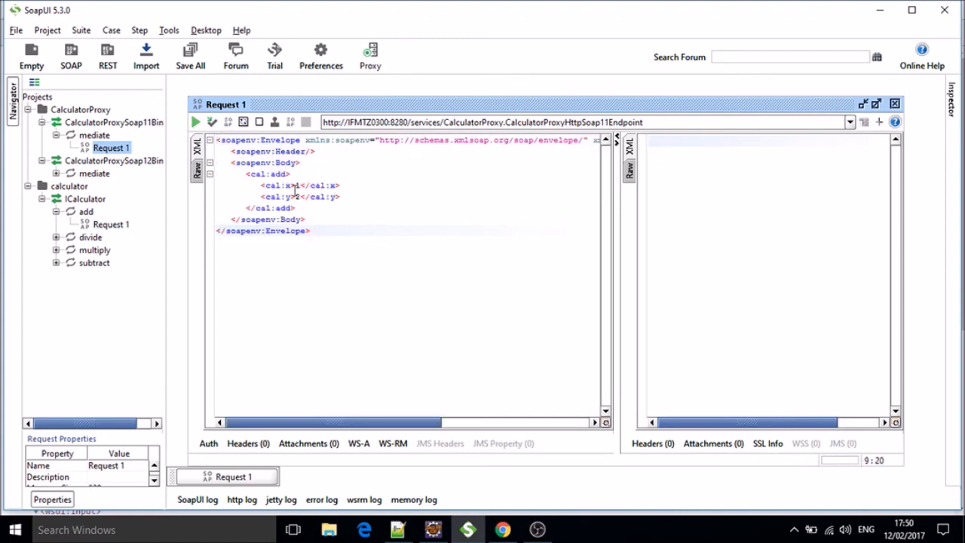
pyautogui.click(195, 123)
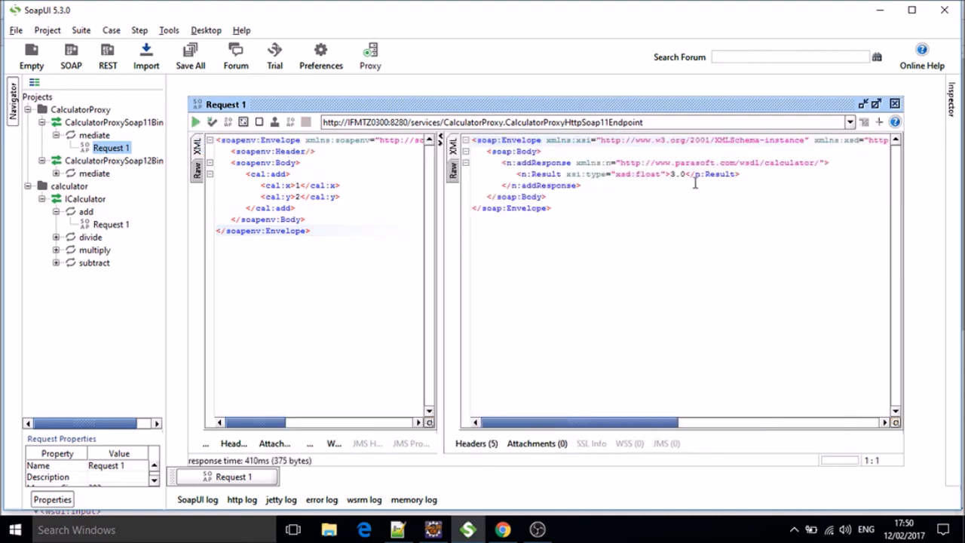
# Set the x value in the proxy's add request to 2 and send the request again.
pyautogui.click(301, 184)
pyautogui.press('BackSpace')
pyautogui.write('2')
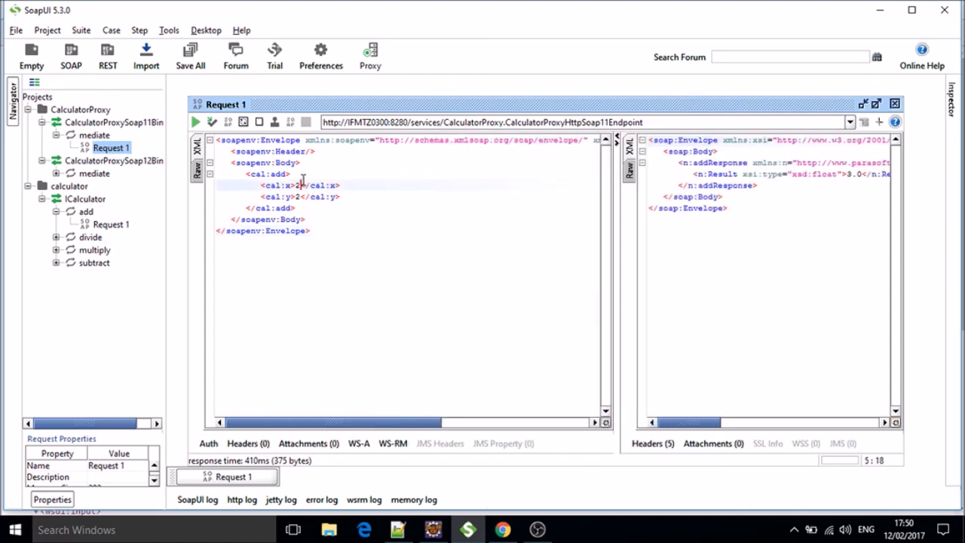
pyautogui.click(197, 123)
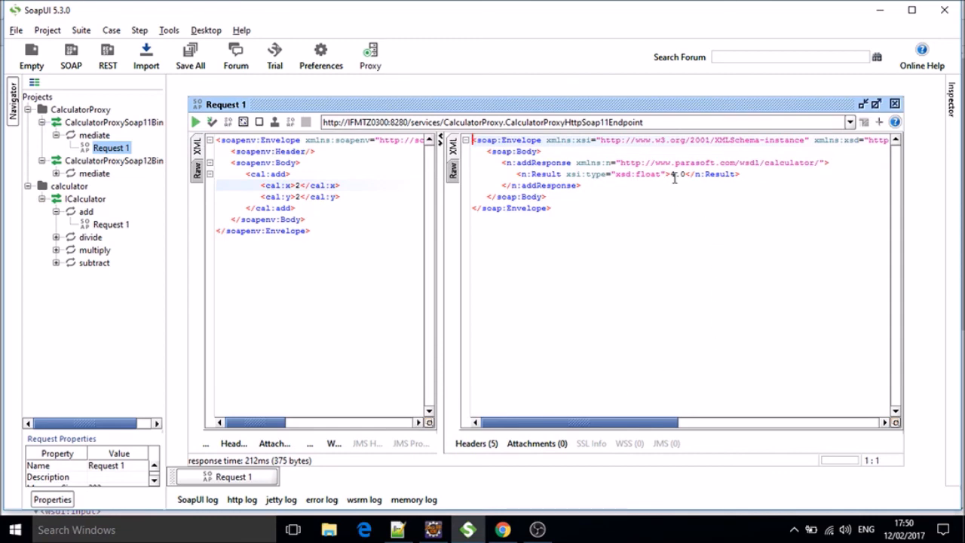
# Switch back to Eclipse and examine the LogMediator messages written to the server console by the proxy calls.
pyautogui.click(435, 530)
pyautogui.click(542, 401)
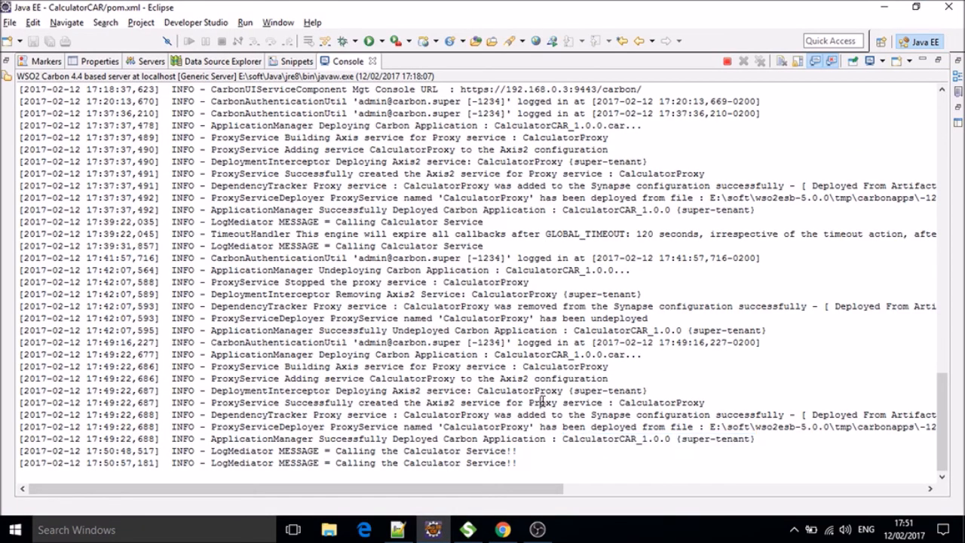
pyautogui.moveTo(210, 463); pyautogui.dragTo(520, 462)
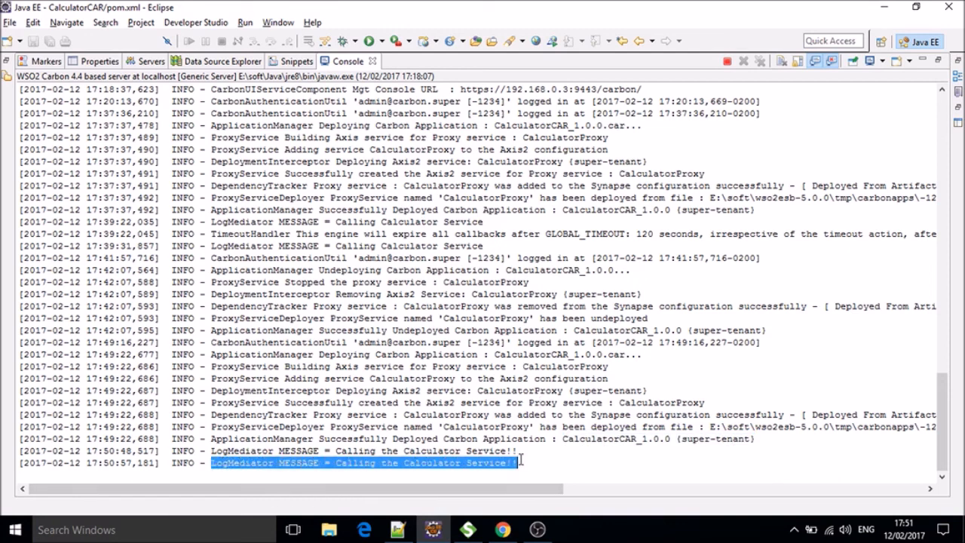
pyautogui.click(214, 463)
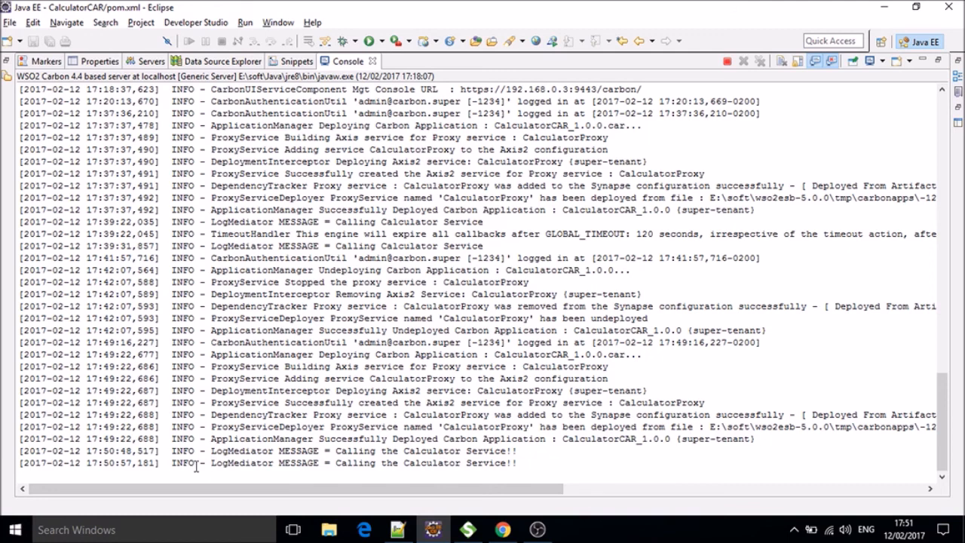
pyautogui.moveTo(210, 464); pyautogui.dragTo(326, 465)
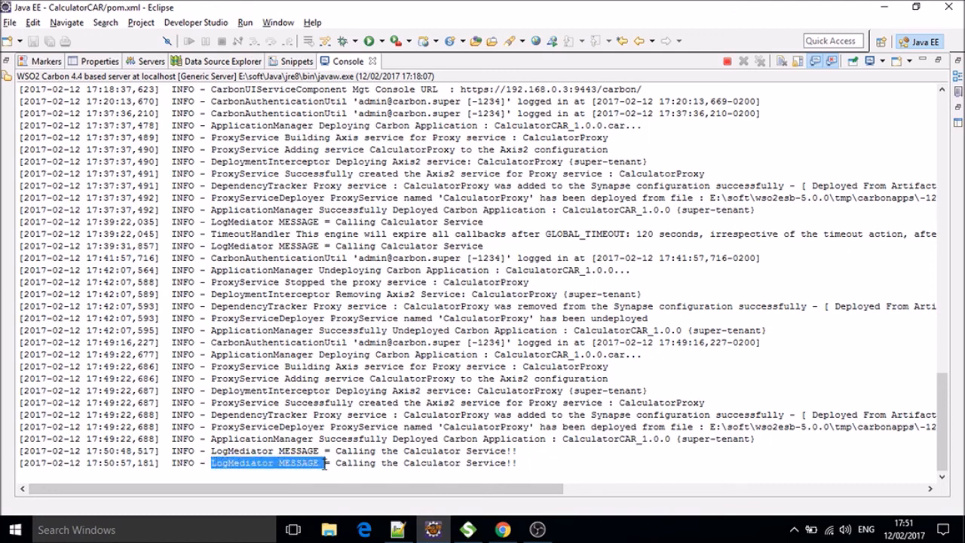
pyautogui.click(536, 464)
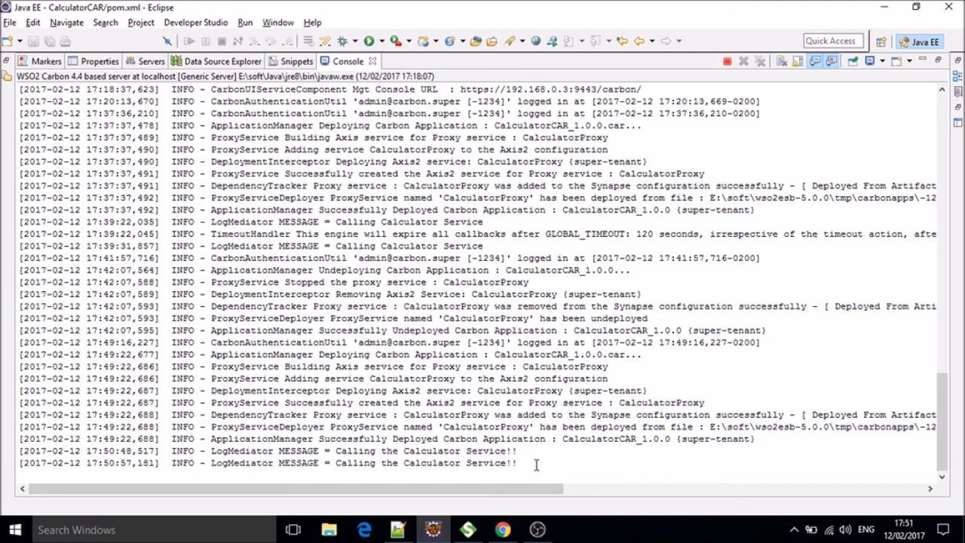